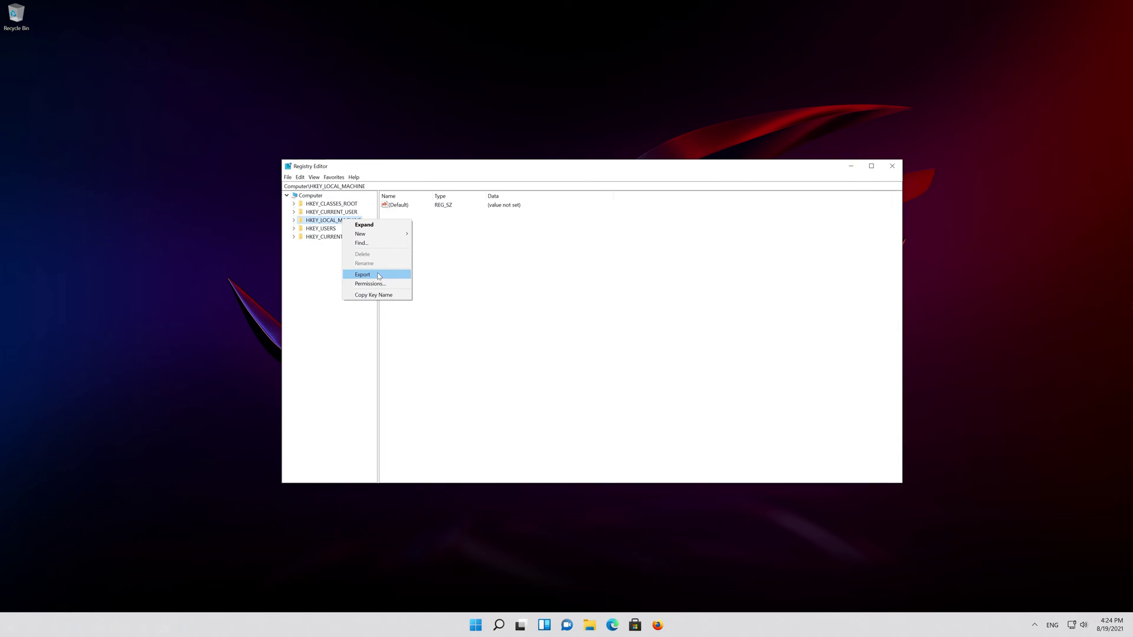
Export the HKEY_LOCAL_MACHINE branch to the Desktop as a registration file named backup
click(373, 275)
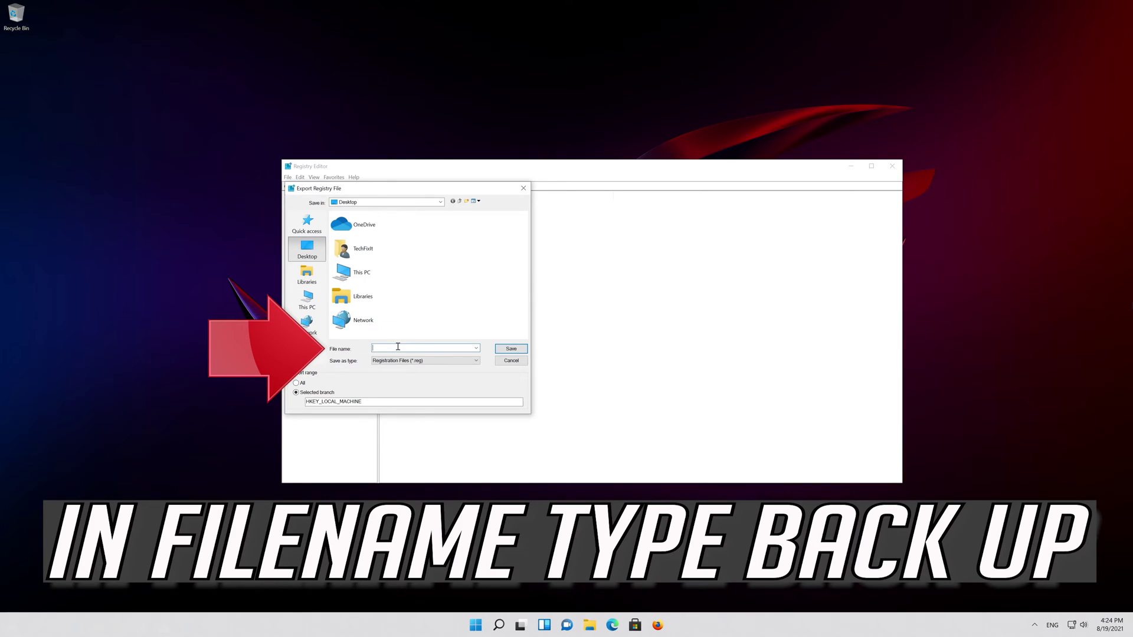
text(backup)
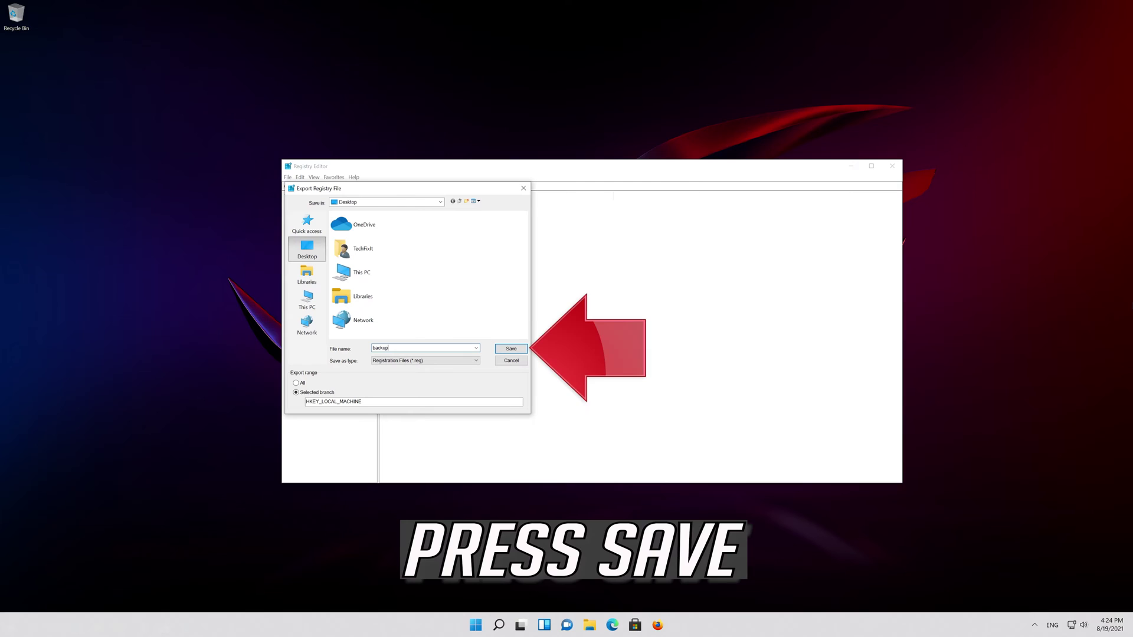
click(512, 349)
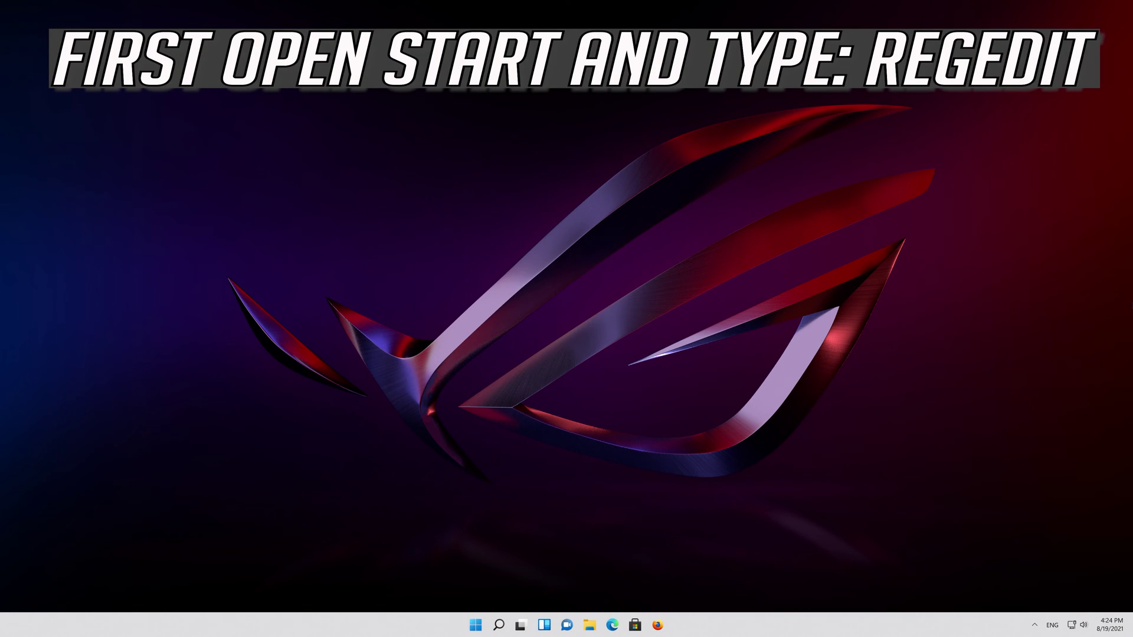
Search Windows for regedit, open Registry Editor and allow it to make changes to the device
key(super)
text(regedit)
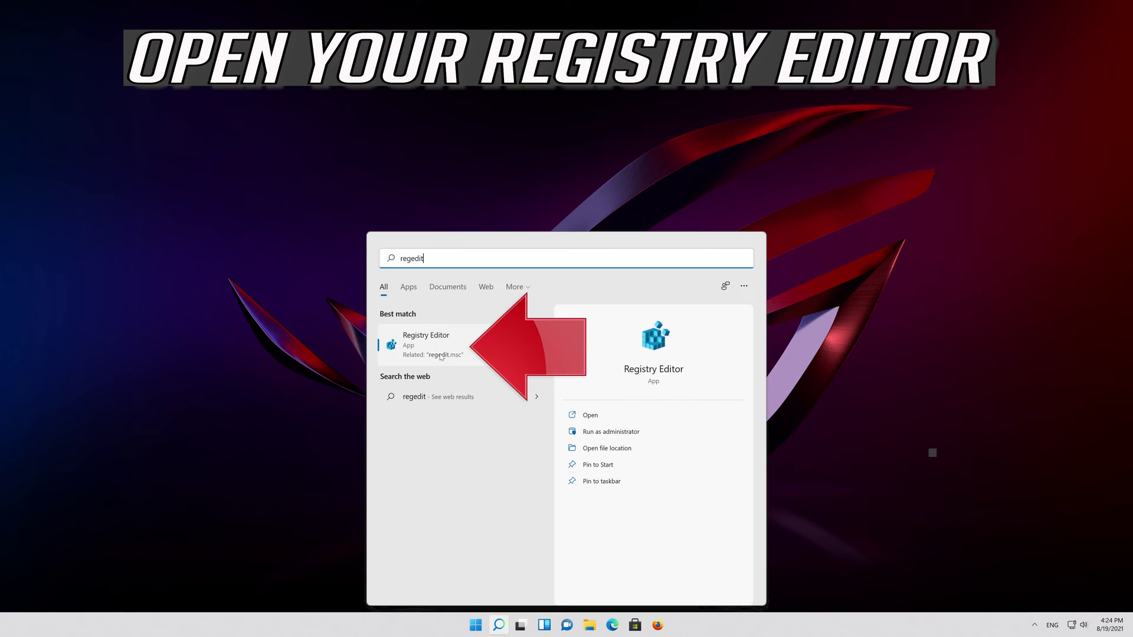
click(461, 353)
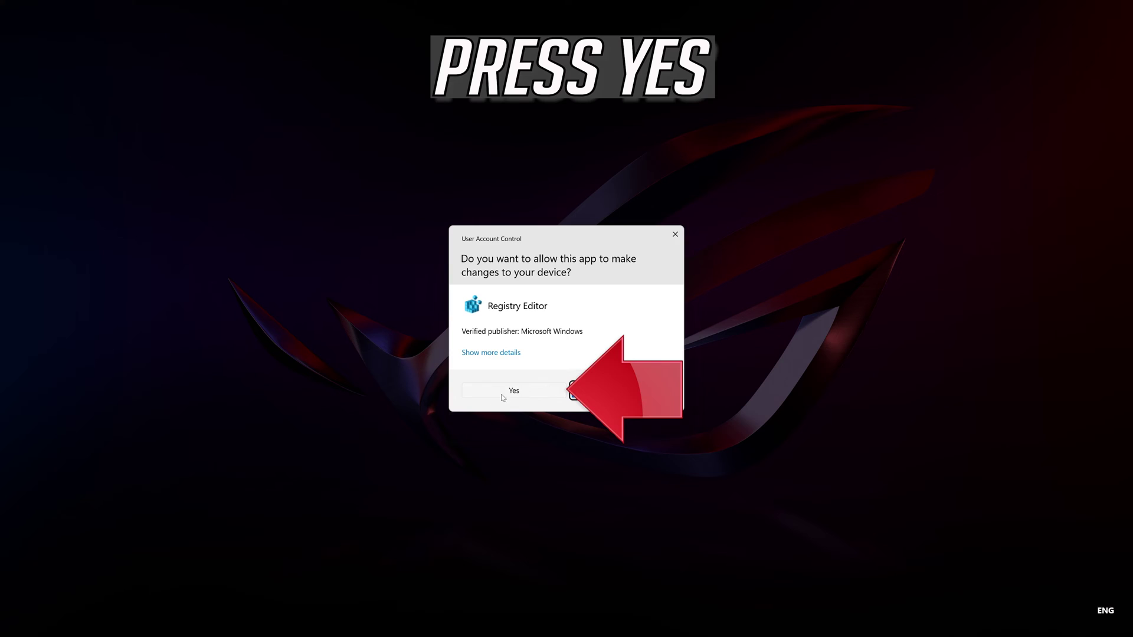
click(519, 392)
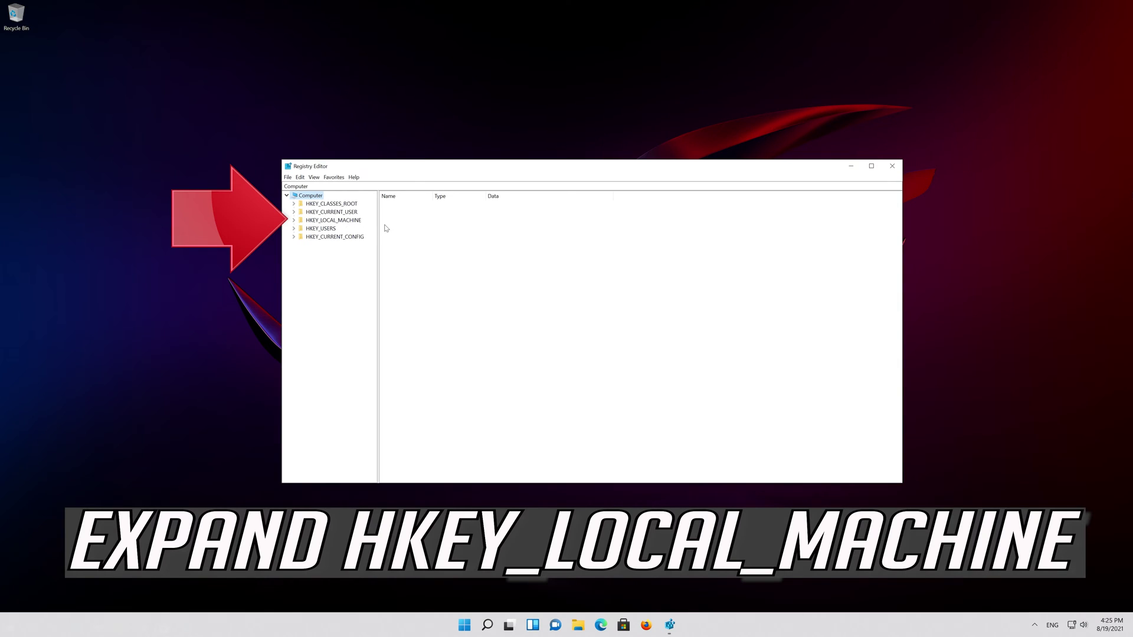
Expand the registry tree through HKEY_LOCAL_MACHINE\SOFTWARE\Microsoft
click(293, 220)
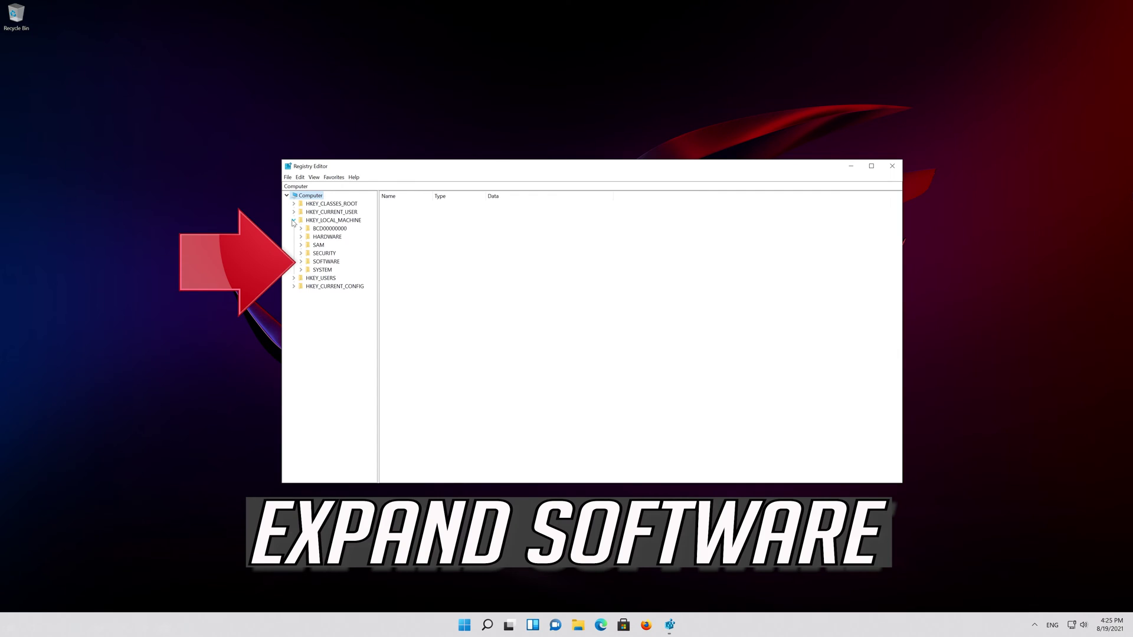
click(312, 261)
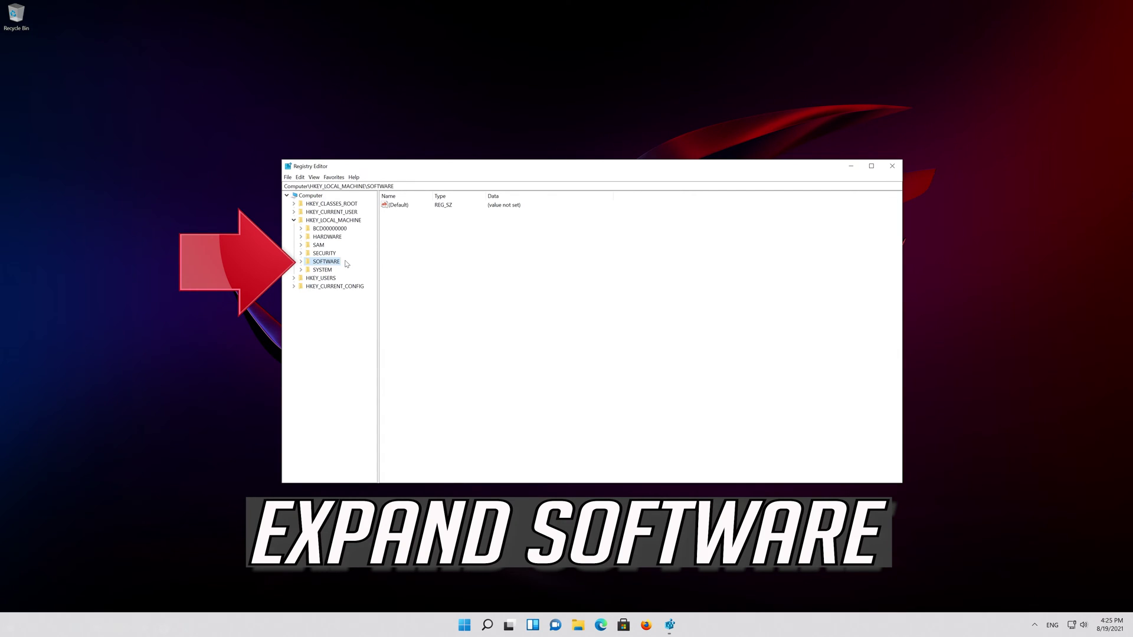
click(301, 262)
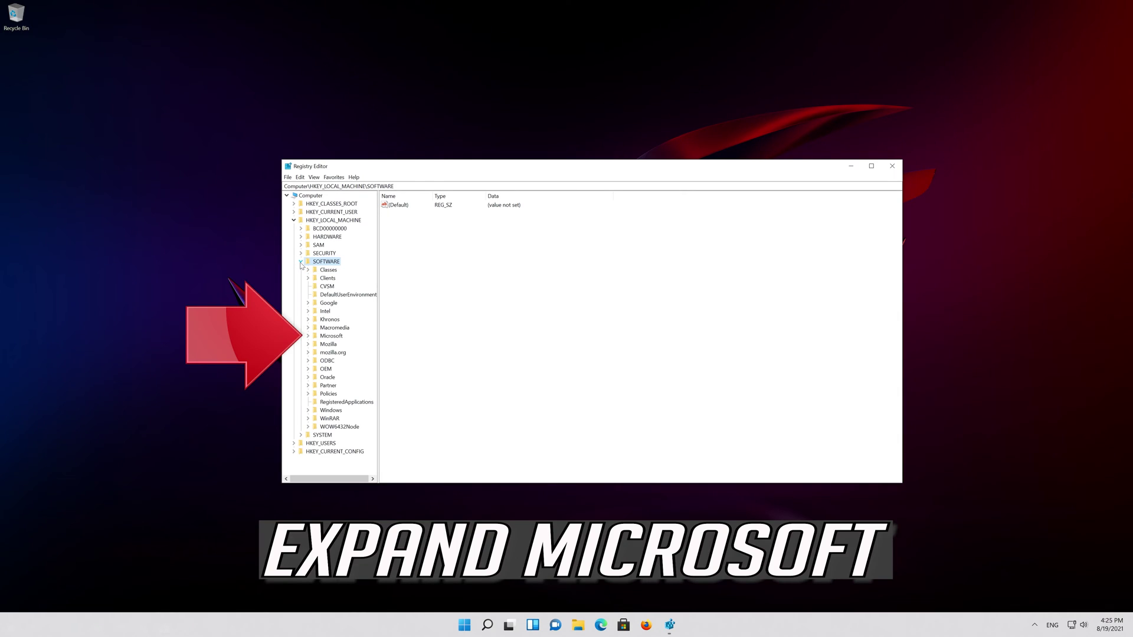
click(316, 336)
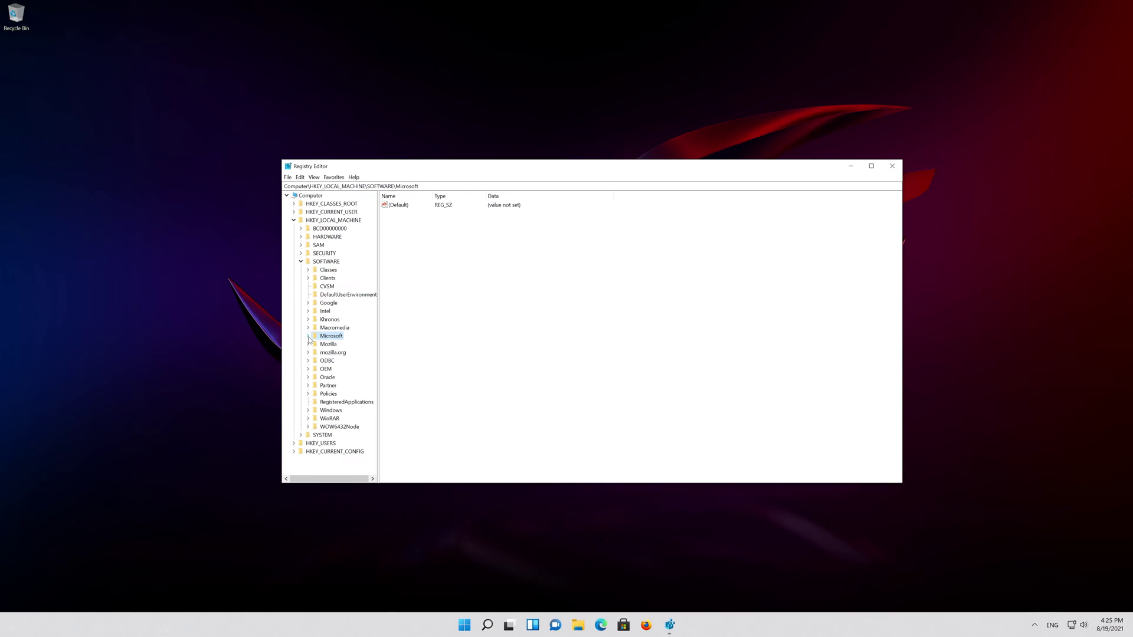
click(308, 336)
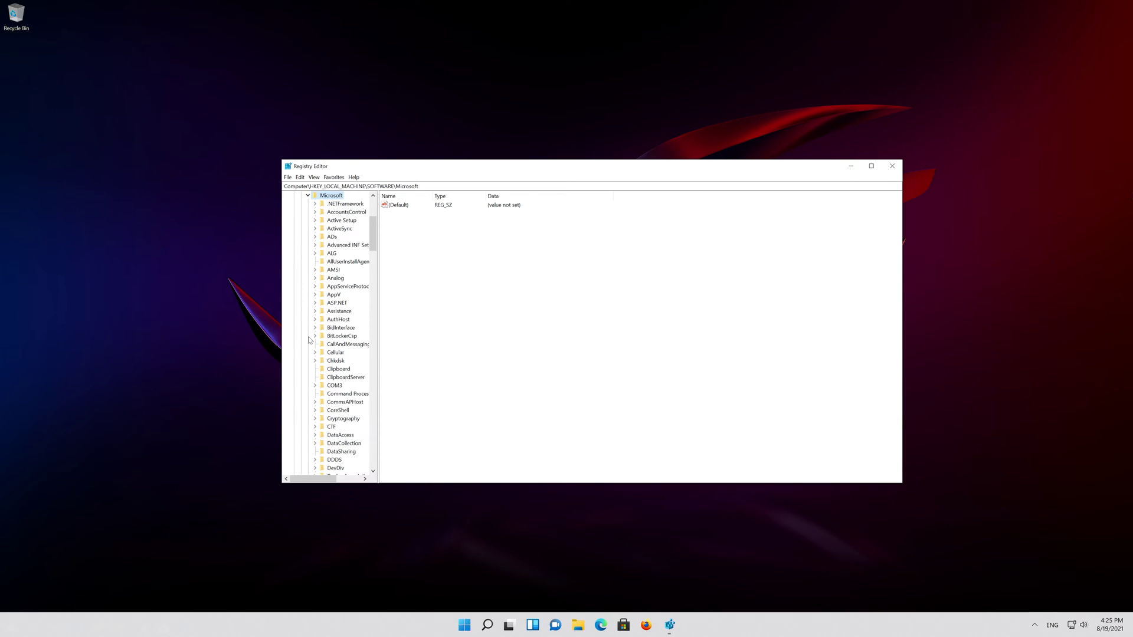
Expand the Windows NT key under Microsoft and its CurrentVersion subkey
scroll(307, 340, down, 15)
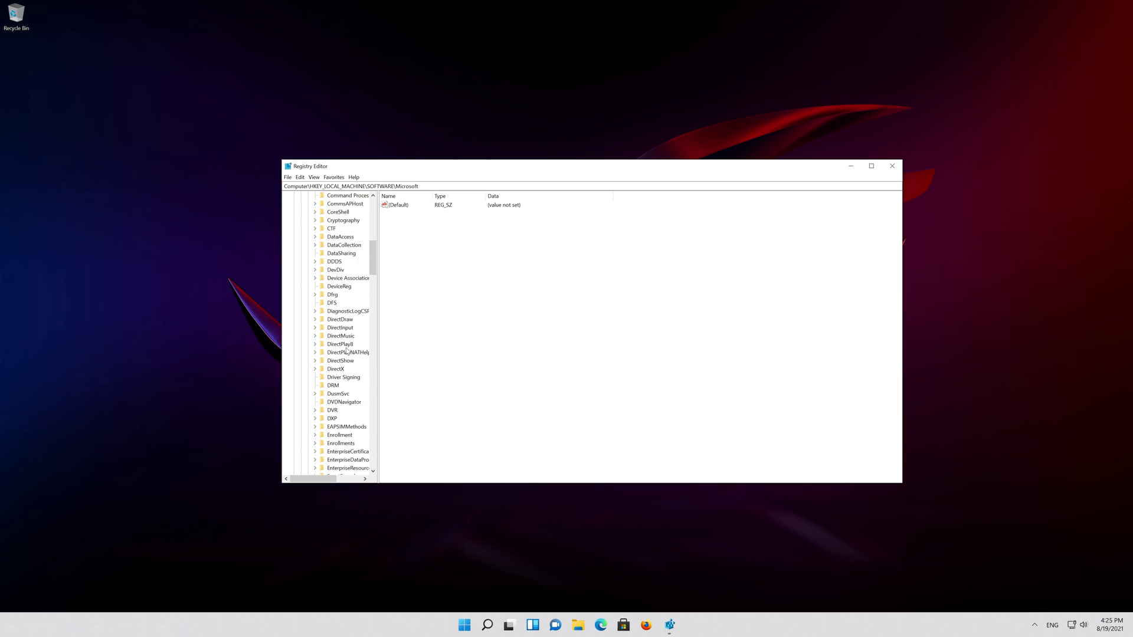
scroll(347, 351, down, 15)
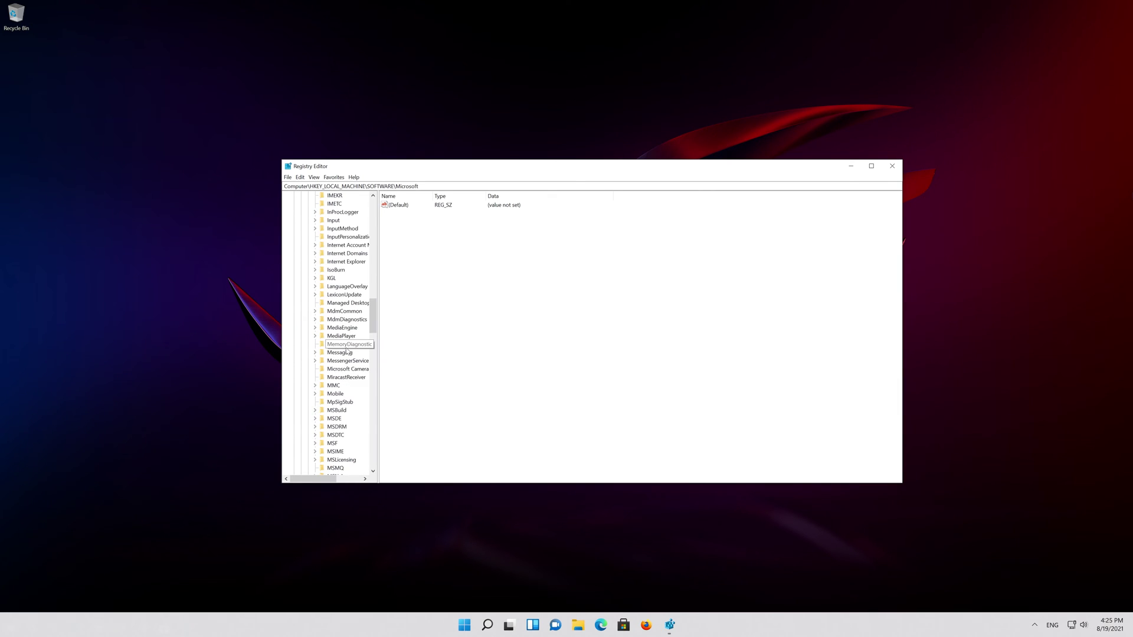
scroll(347, 351, down, 15)
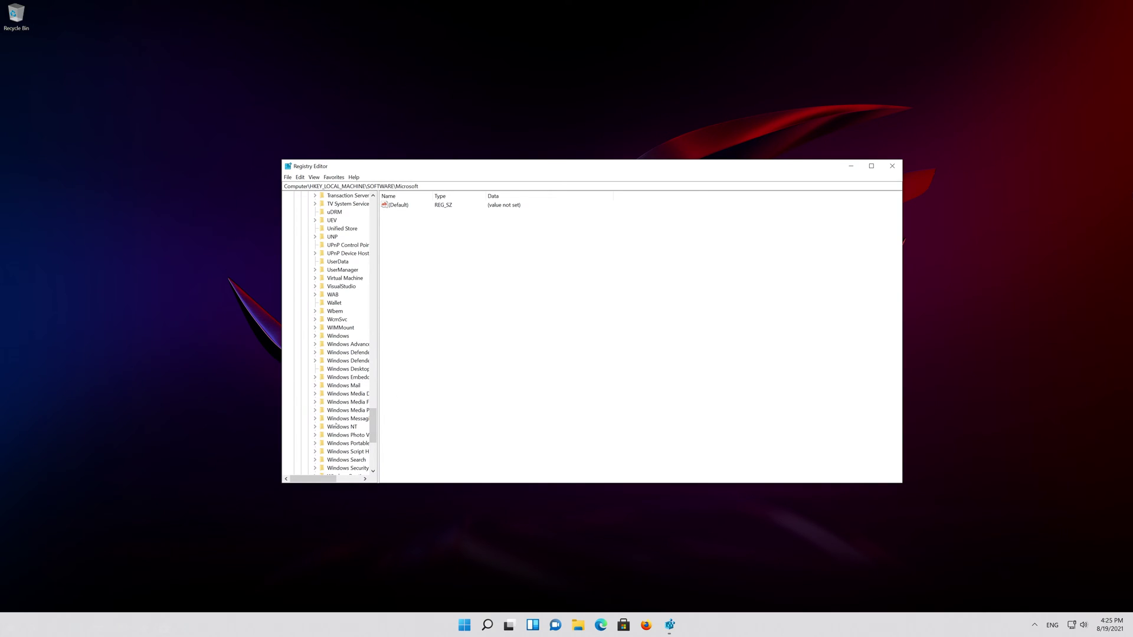
click(331, 429)
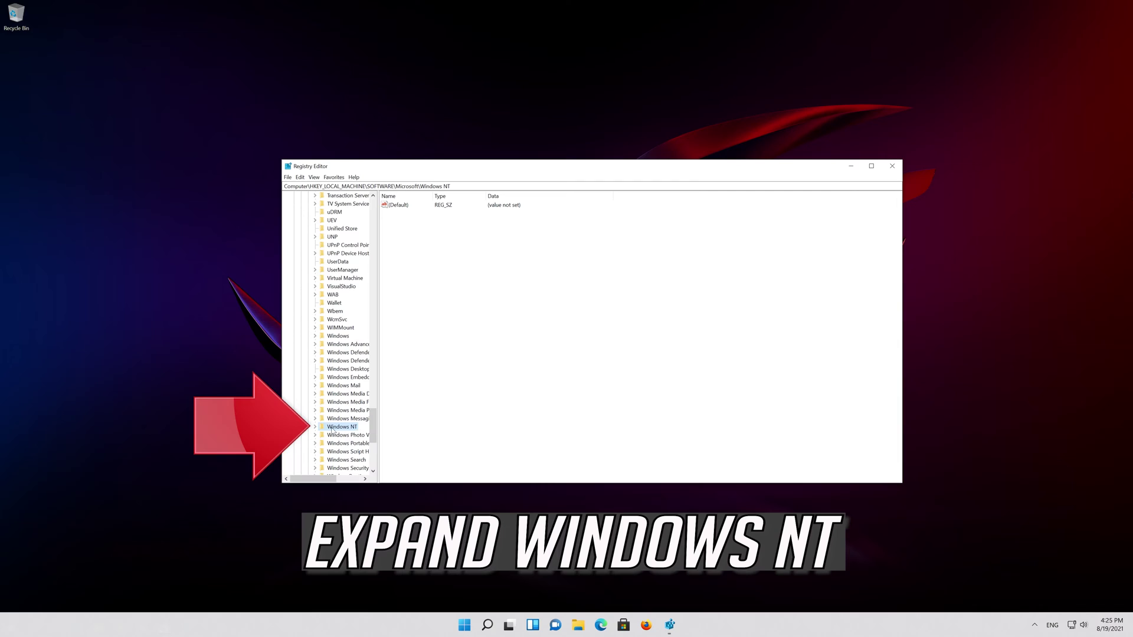
click(315, 427)
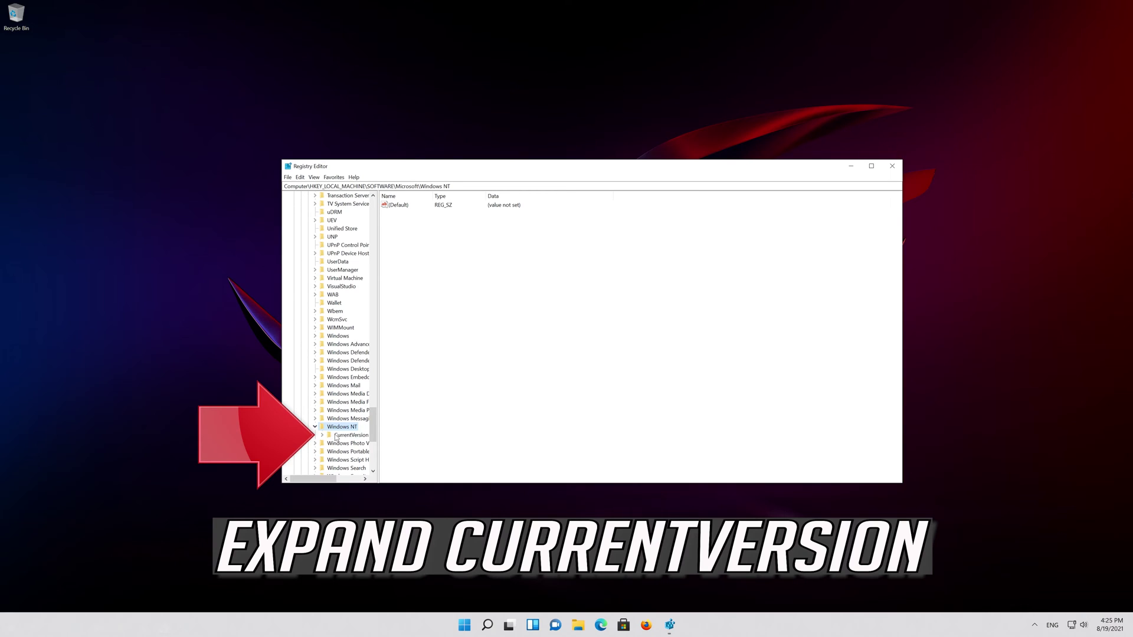
click(335, 436)
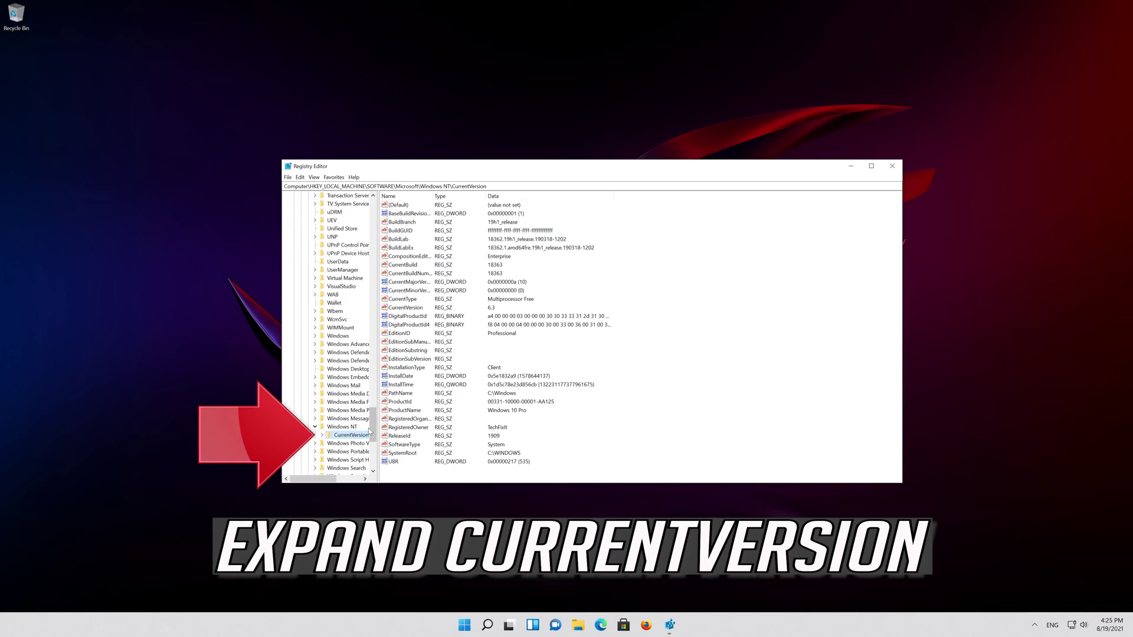
click(320, 437)
Expand the Multimedia key under CurrentVersion and select its SystemProfile subkey
scroll(347, 425, down, 7)
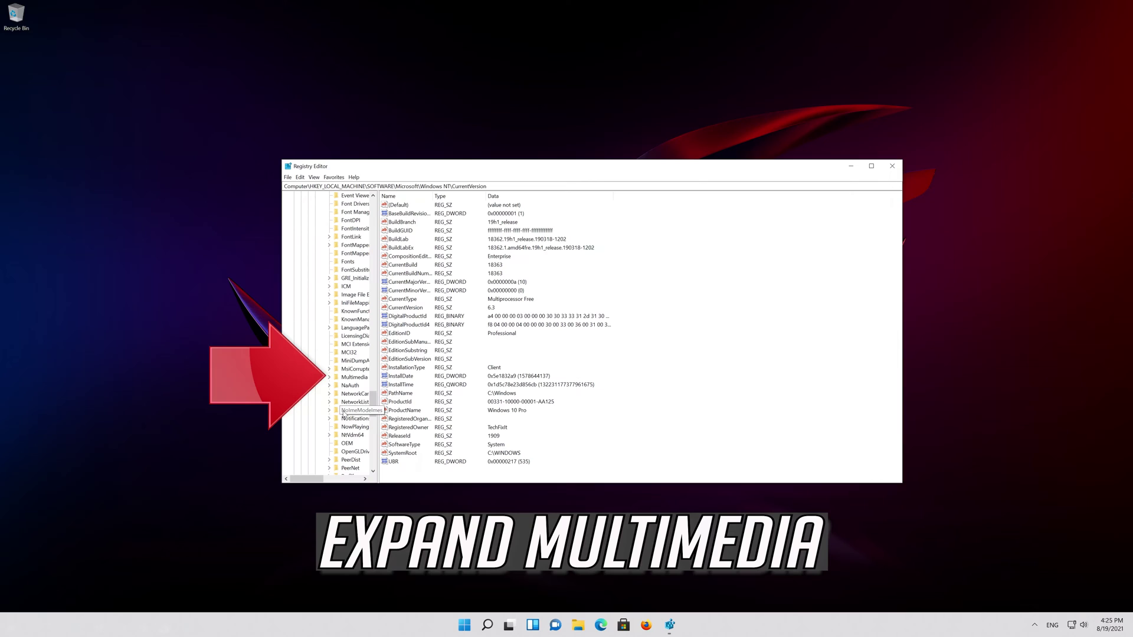
click(354, 378)
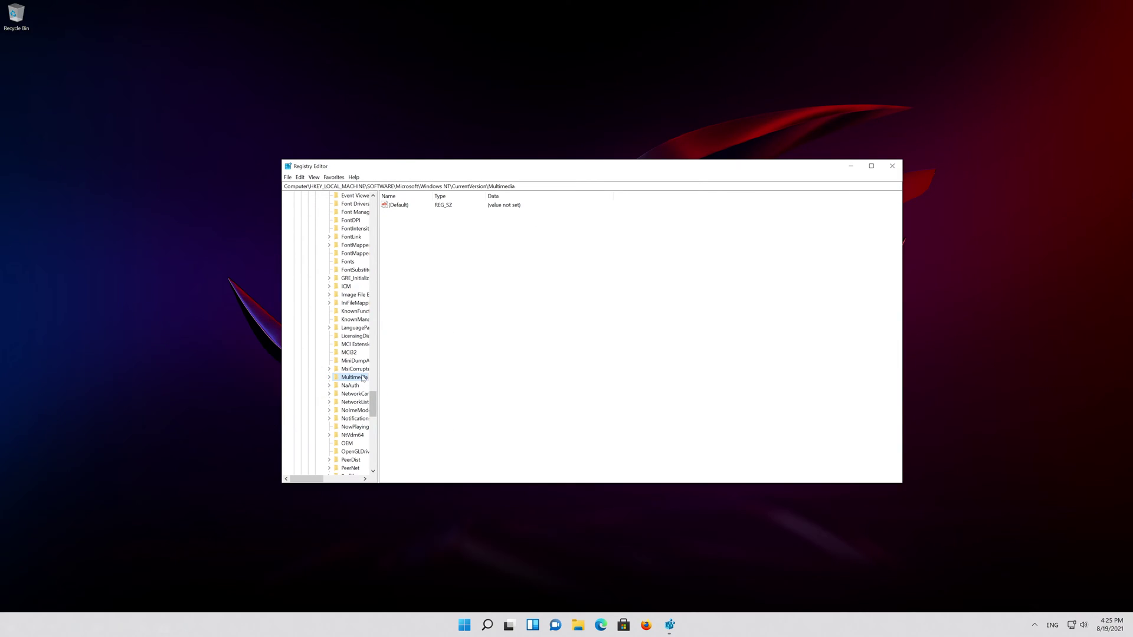
click(329, 378)
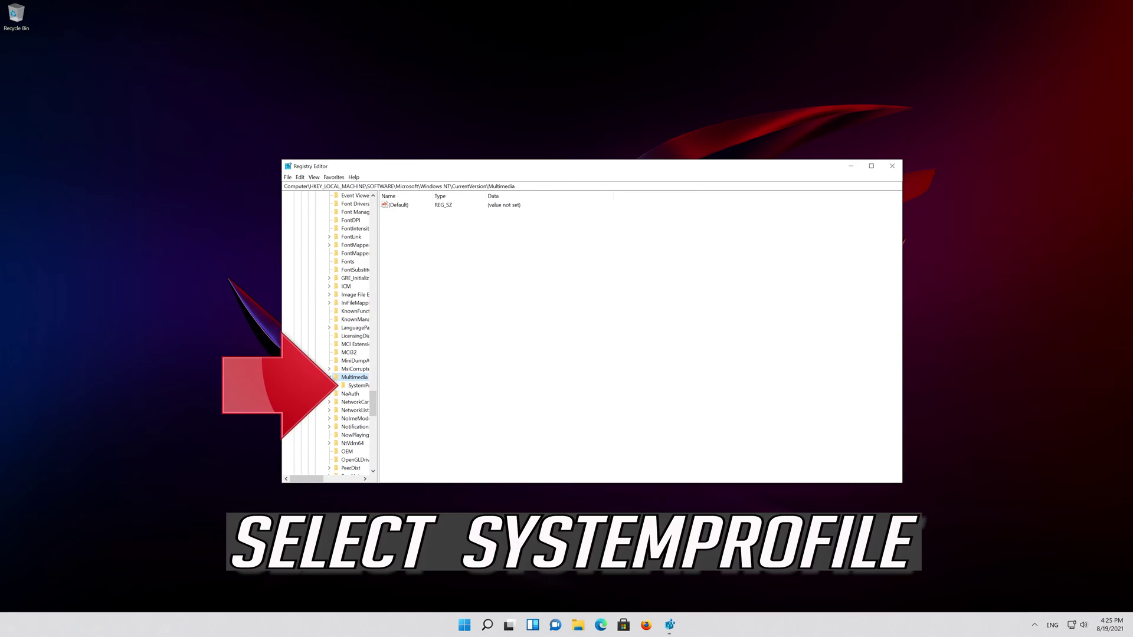
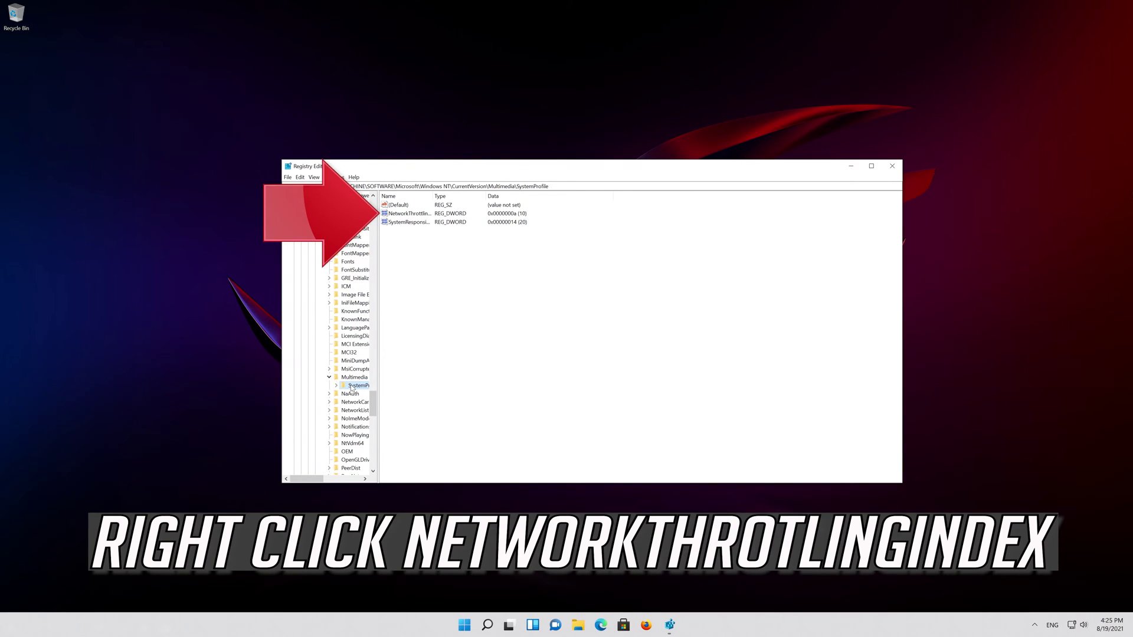
Set the NetworkThrottlingIndex value in SystemProfile to hexadecimal FFFFFFFF
click(405, 215)
right_click(418, 217)
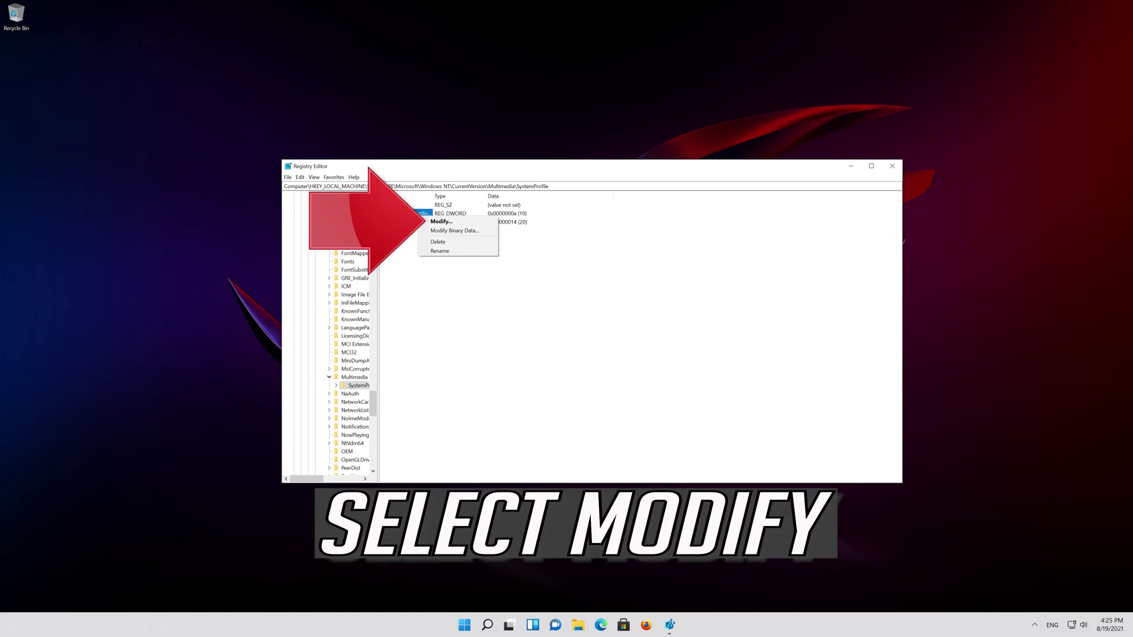
click(470, 223)
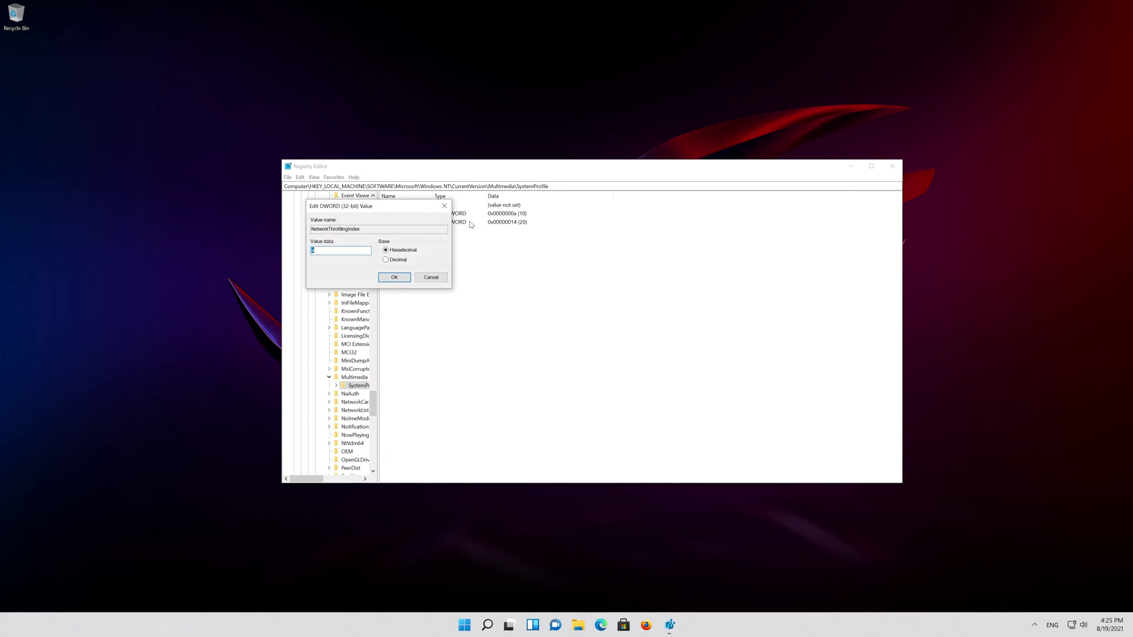
text(FFFFFFFF)
click(394, 277)
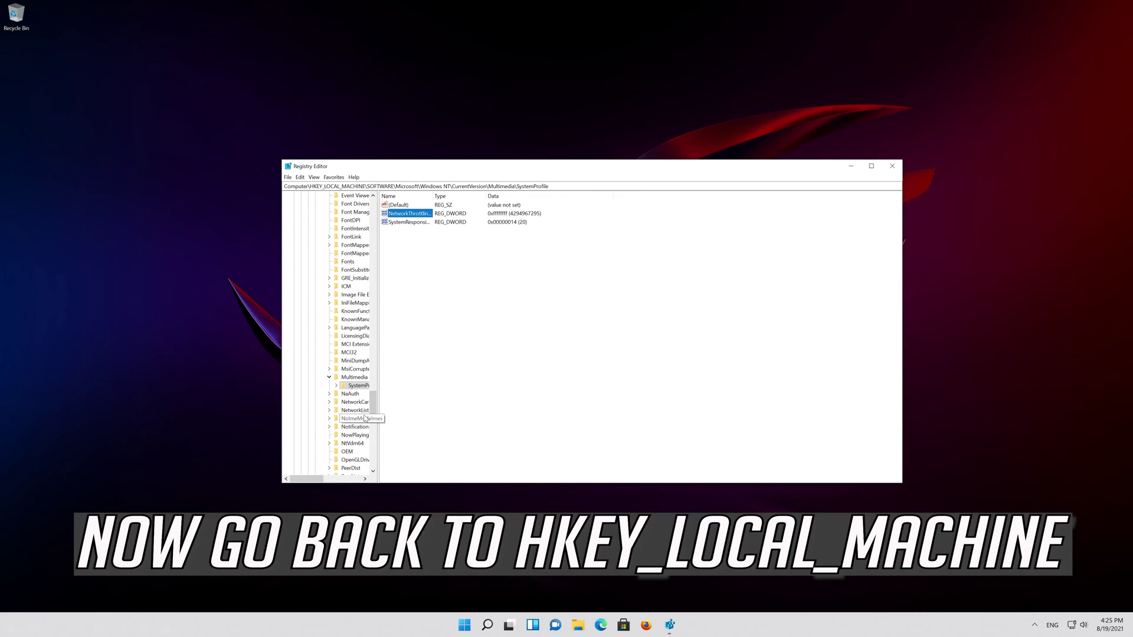
Return to HKEY_LOCAL_MACHINE, collapse its open branches and expand it down to SYSTEM\CurrentControlSet\Services
drag(374, 410, 377, 211)
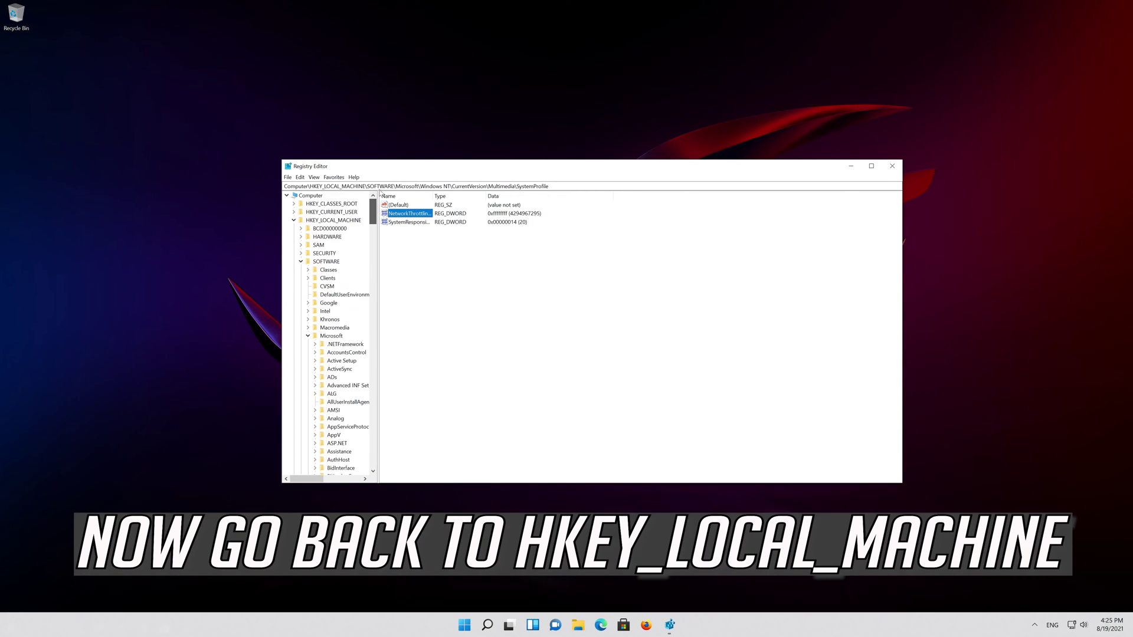
click(294, 221)
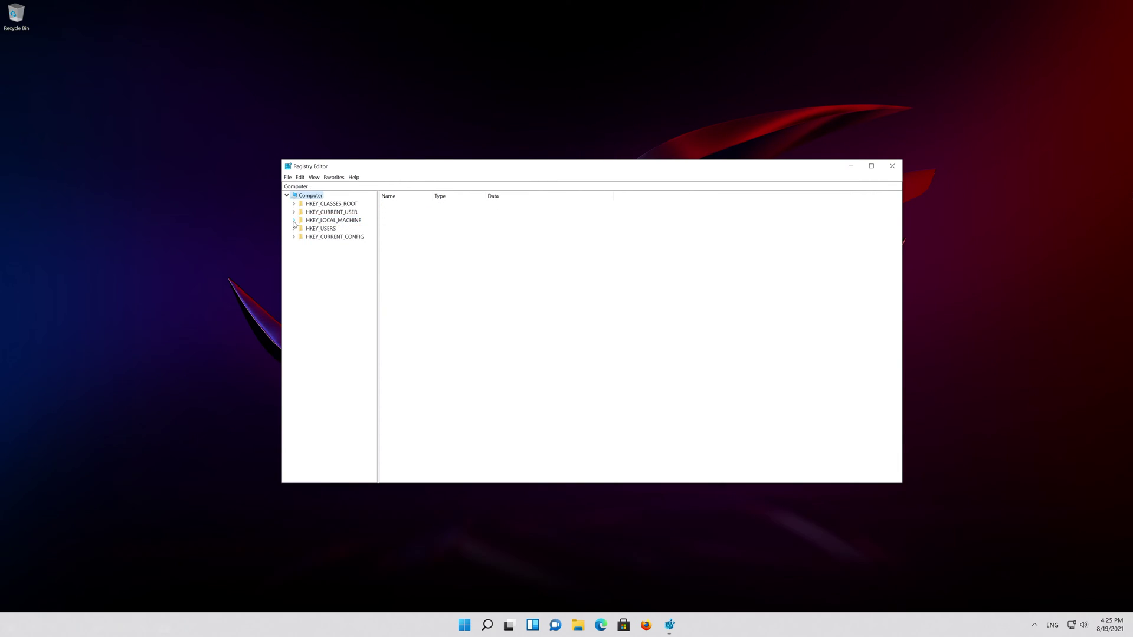
click(294, 220)
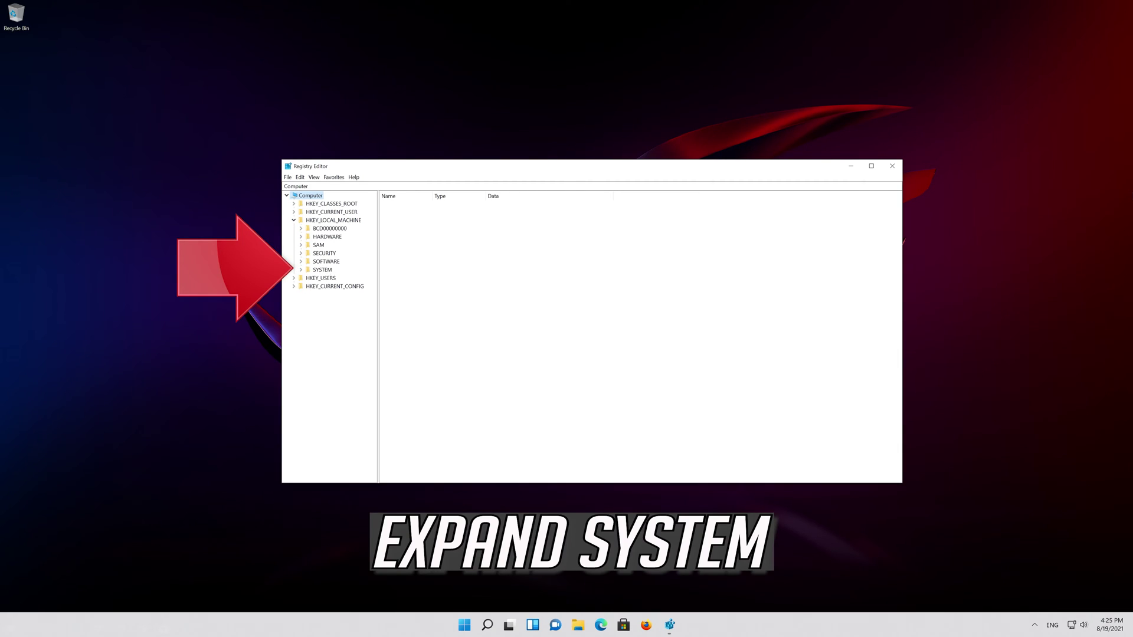
click(302, 270)
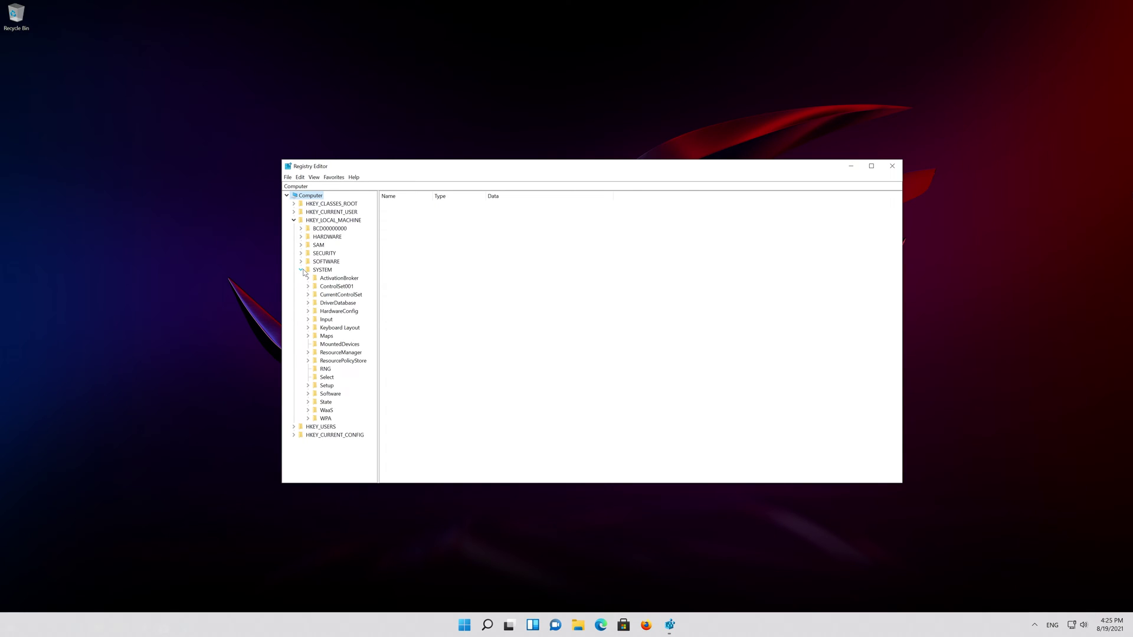
click(318, 295)
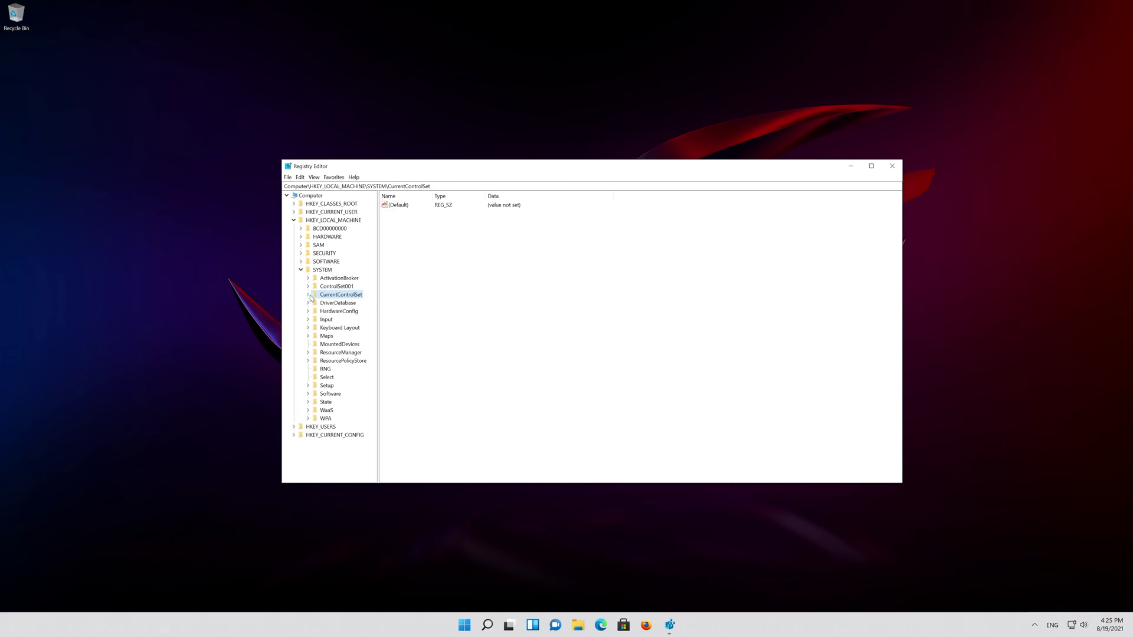
click(308, 295)
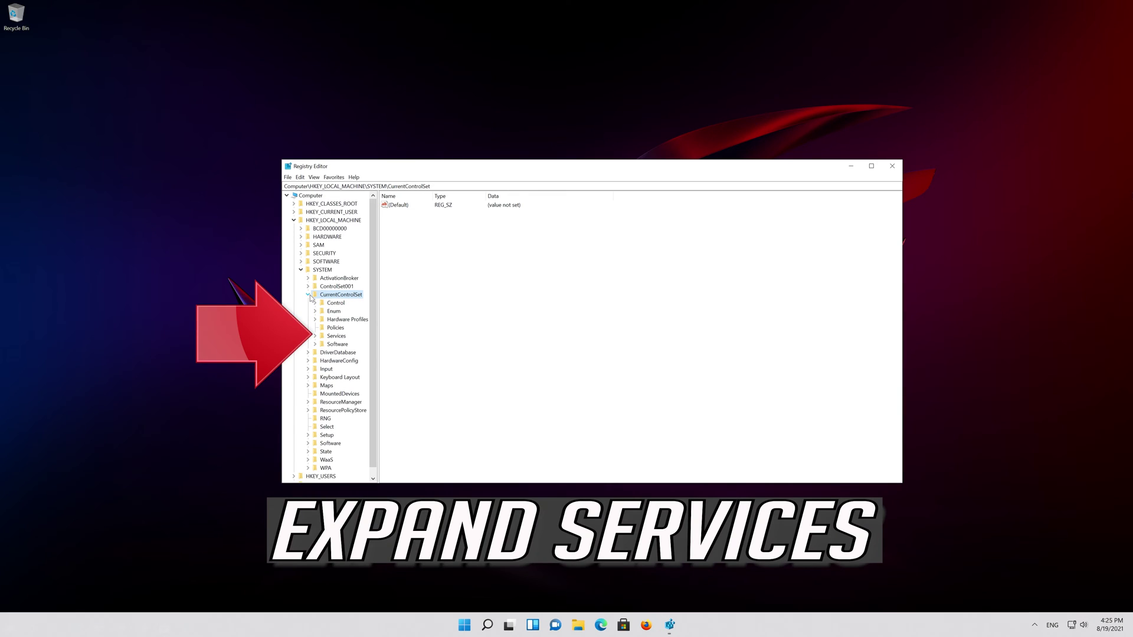
click(321, 337)
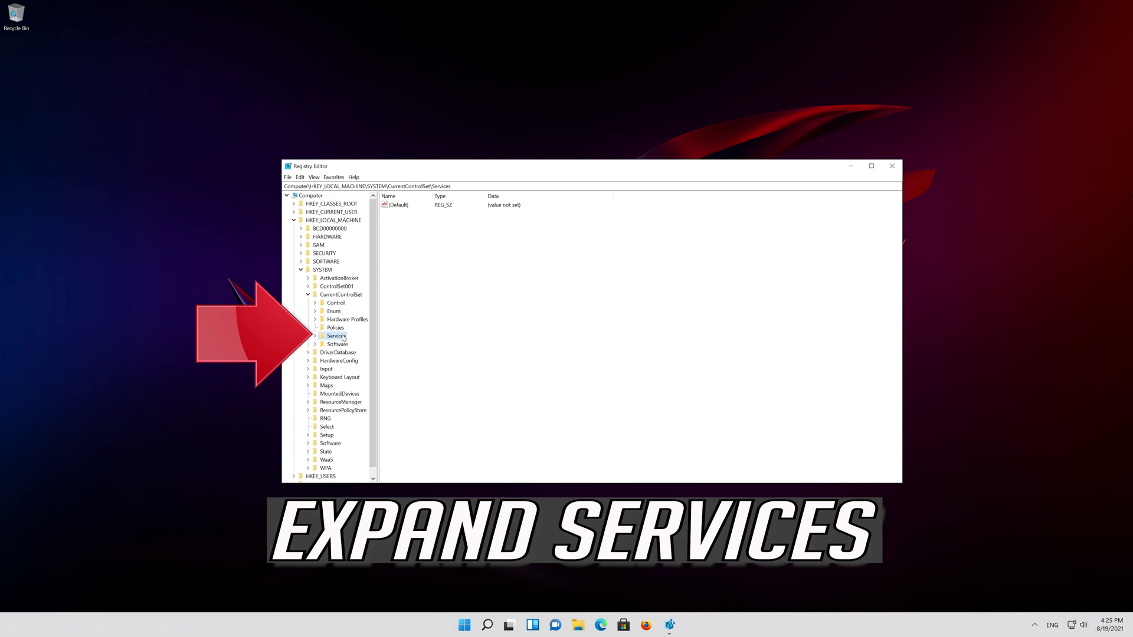
click(316, 335)
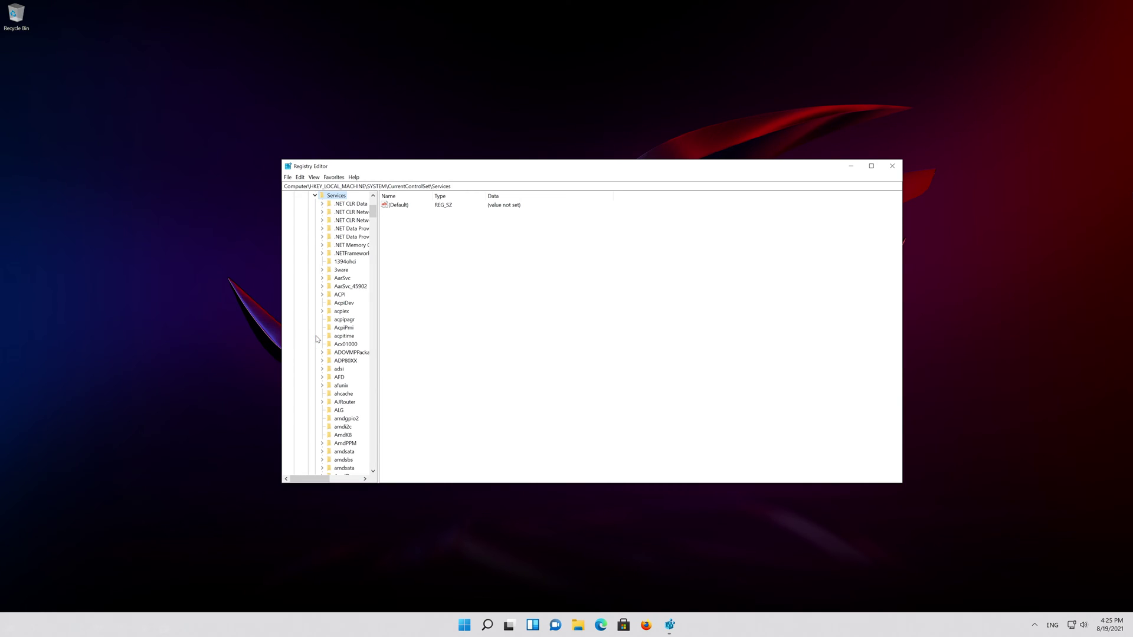
Find the Tcpip key under Services and expand it
scroll(331, 345, down, 18)
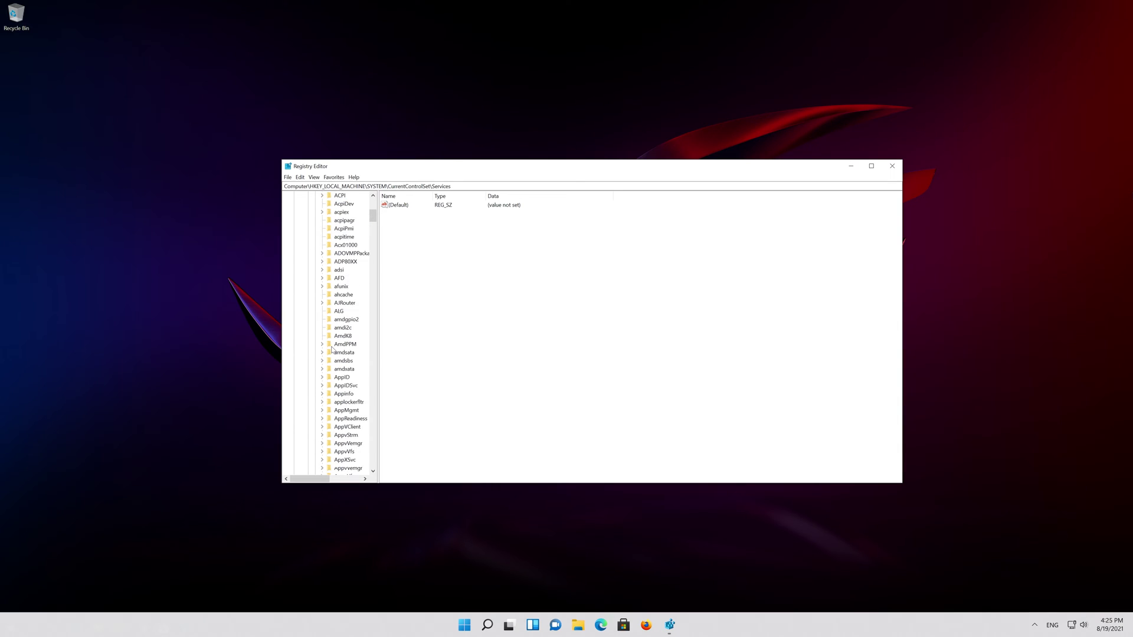
scroll(332, 349, down, 19)
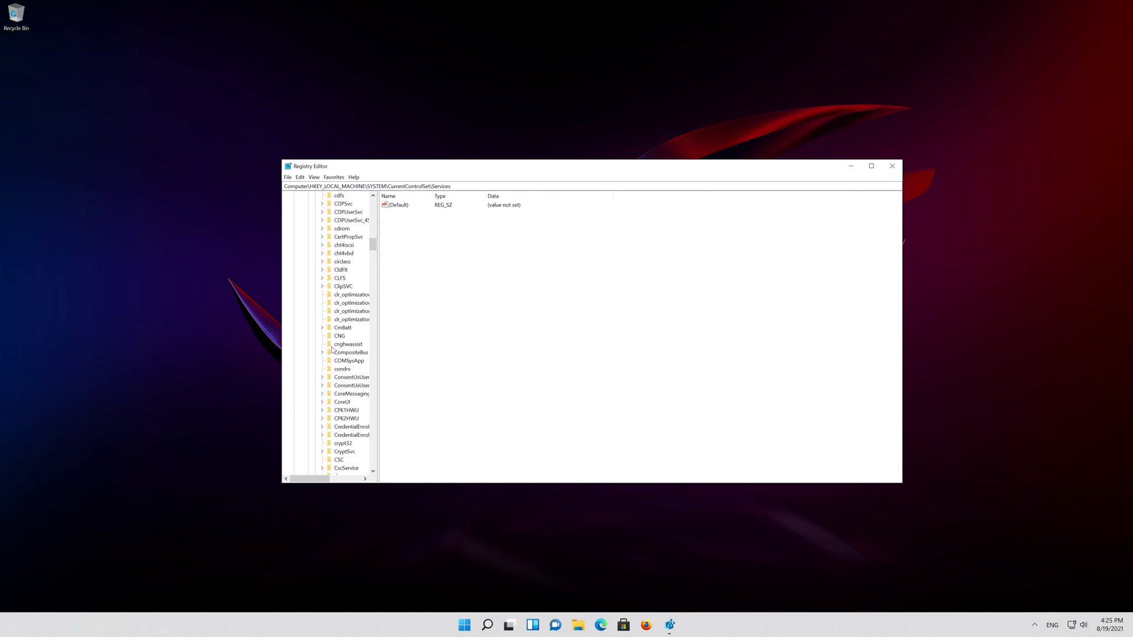
scroll(332, 349, down, 20)
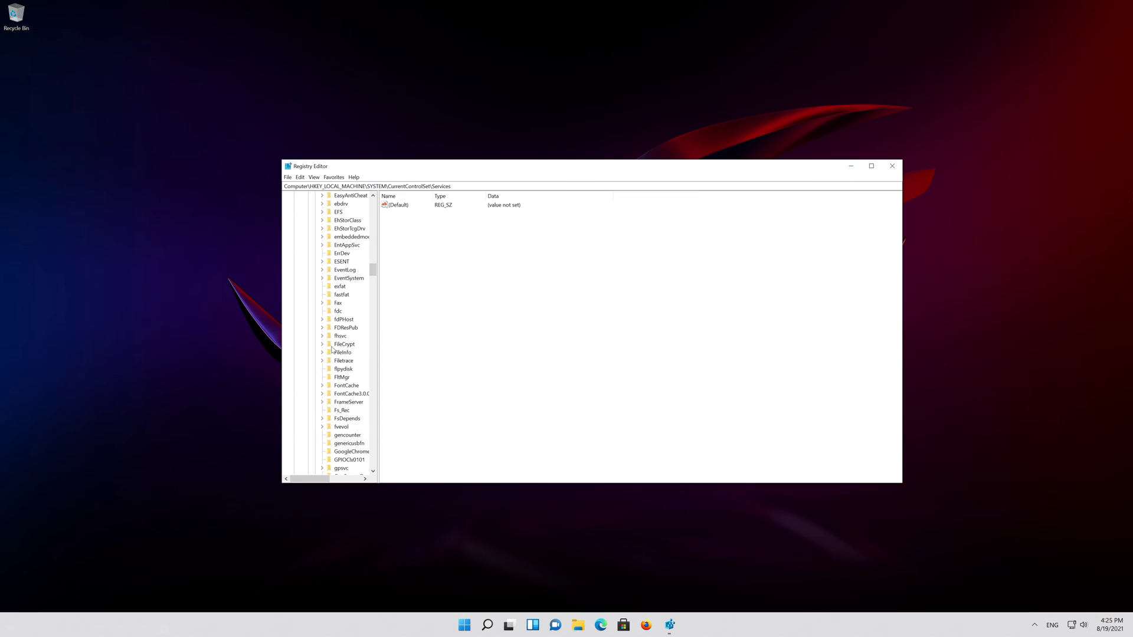
scroll(331, 349, down, 20)
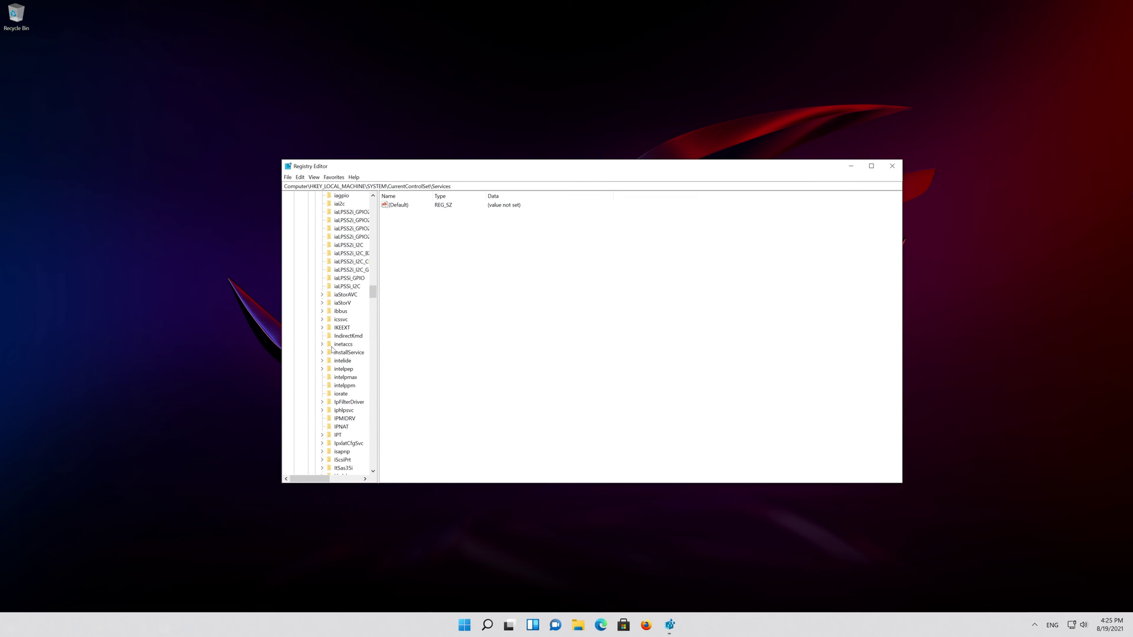
scroll(332, 348, down, 20)
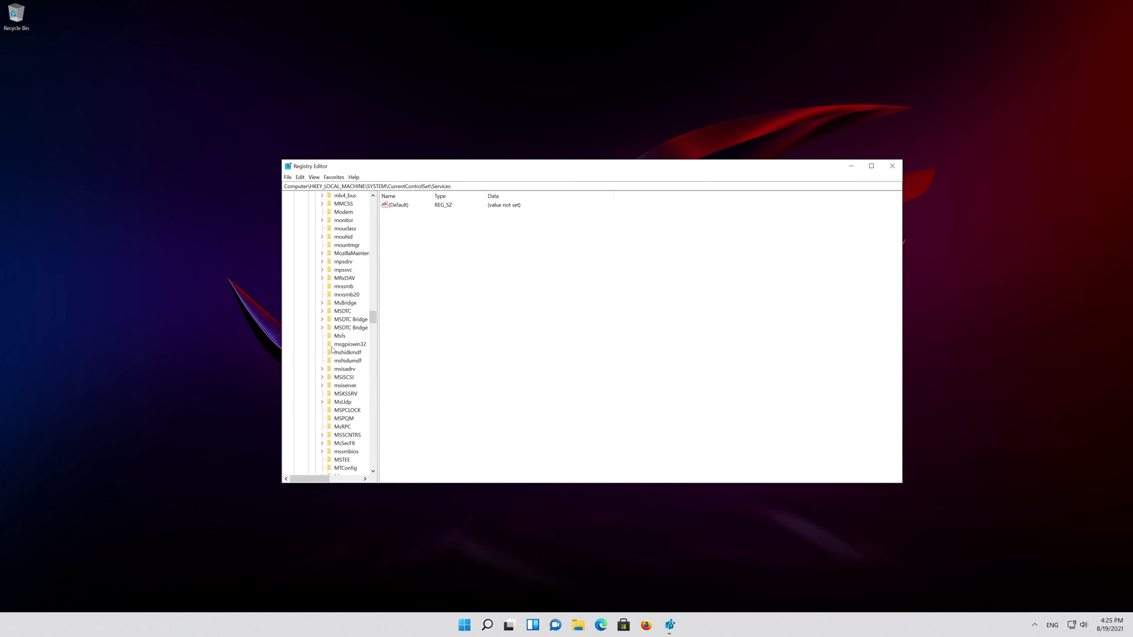
scroll(331, 348, down, 15)
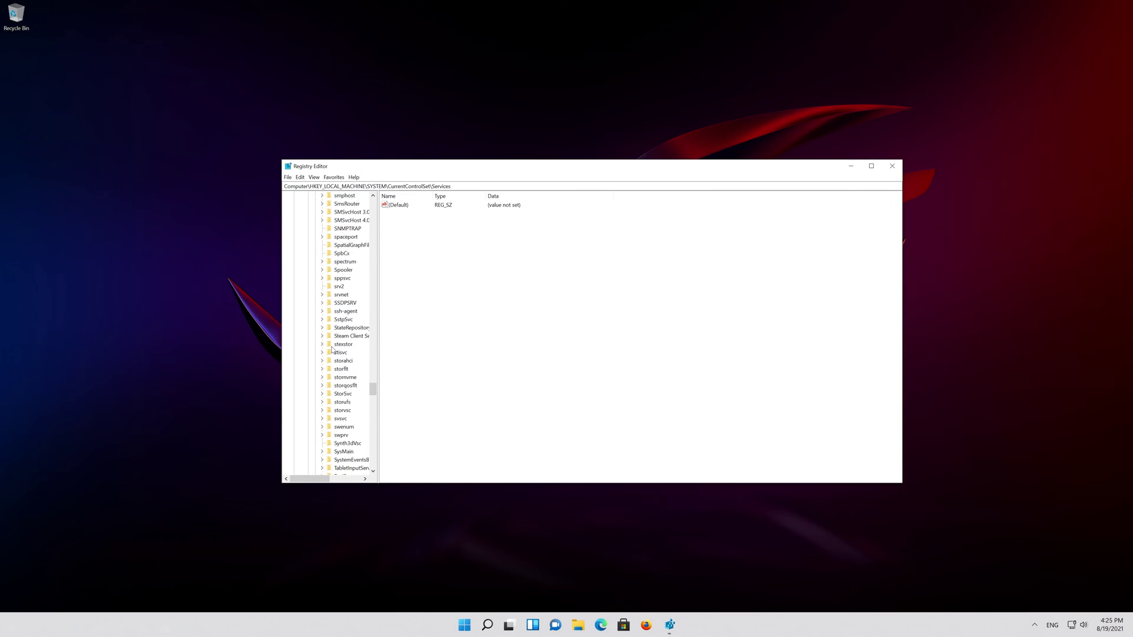
scroll(332, 349, up, 1)
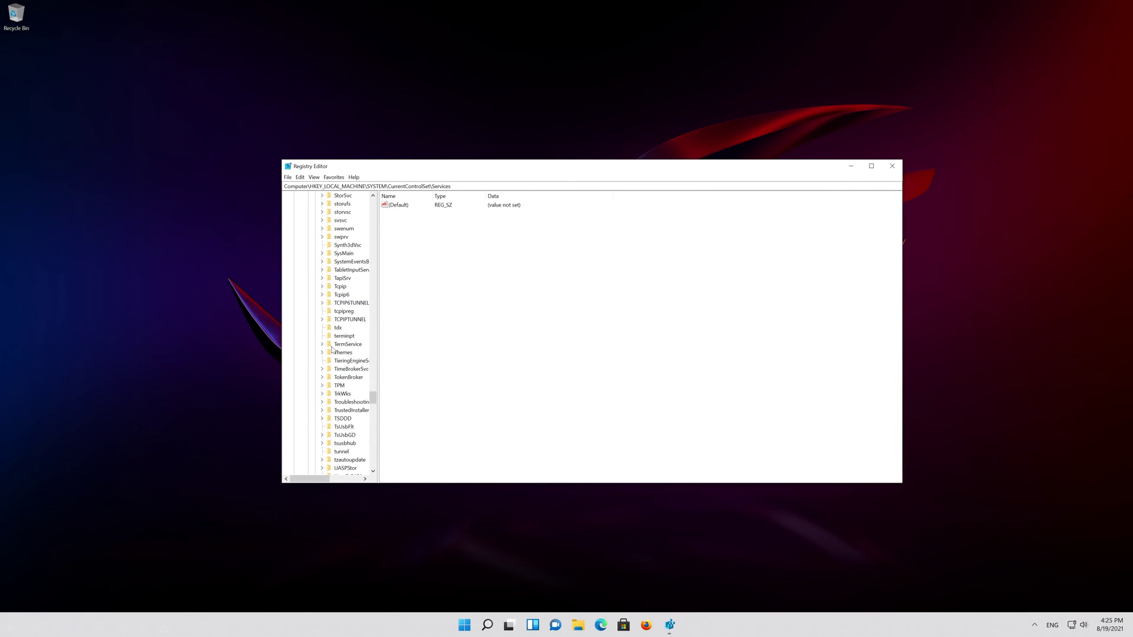
scroll(331, 348, down, 1)
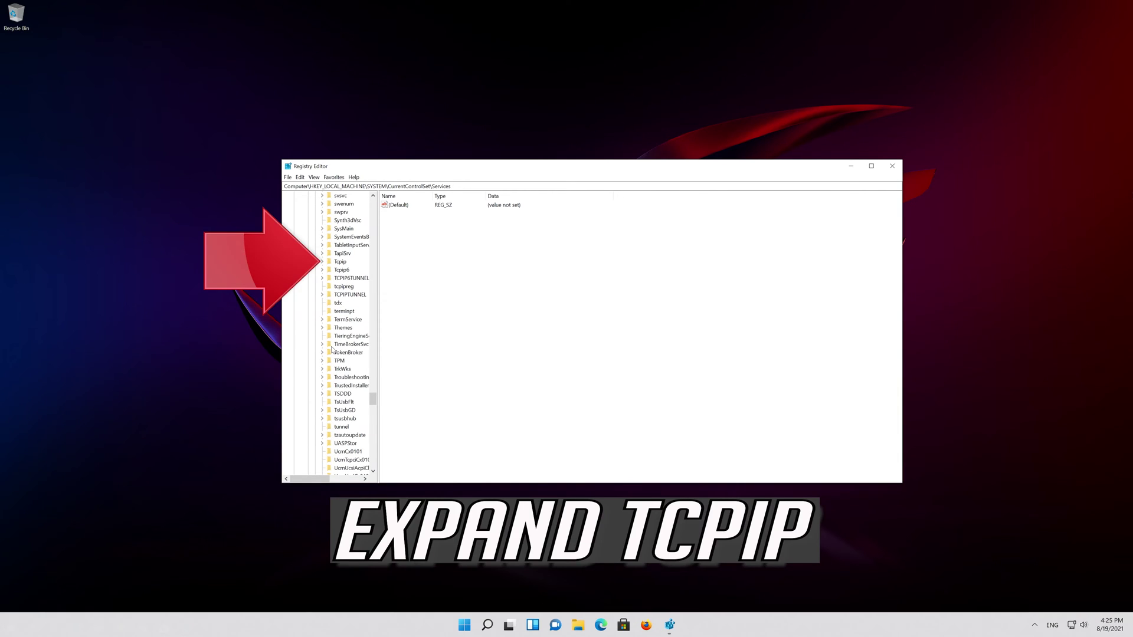
click(340, 262)
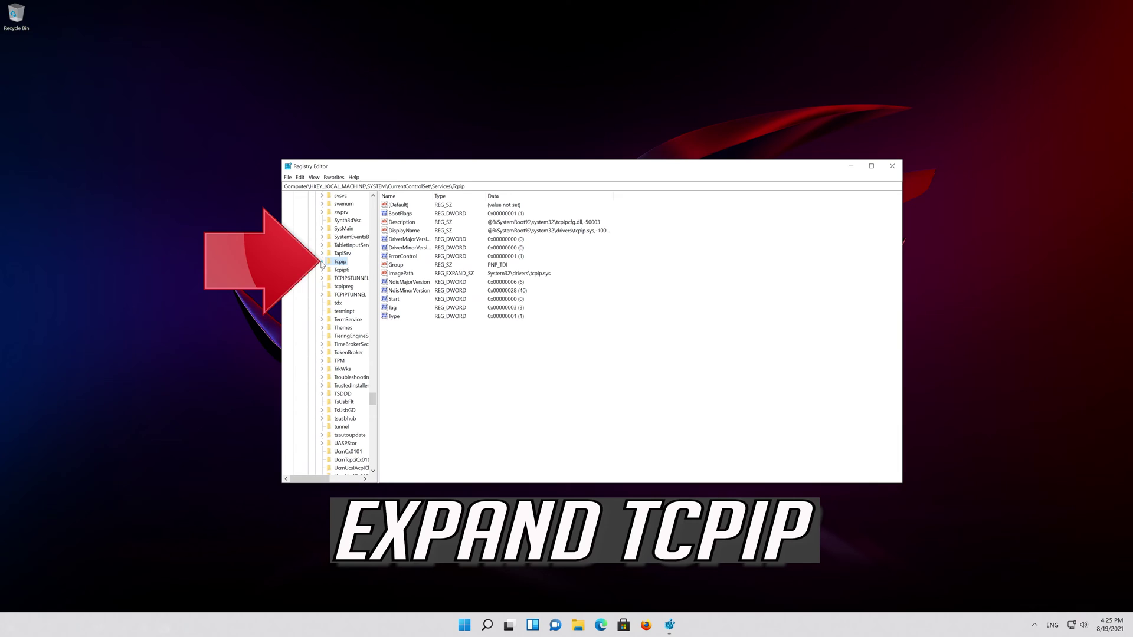
click(322, 263)
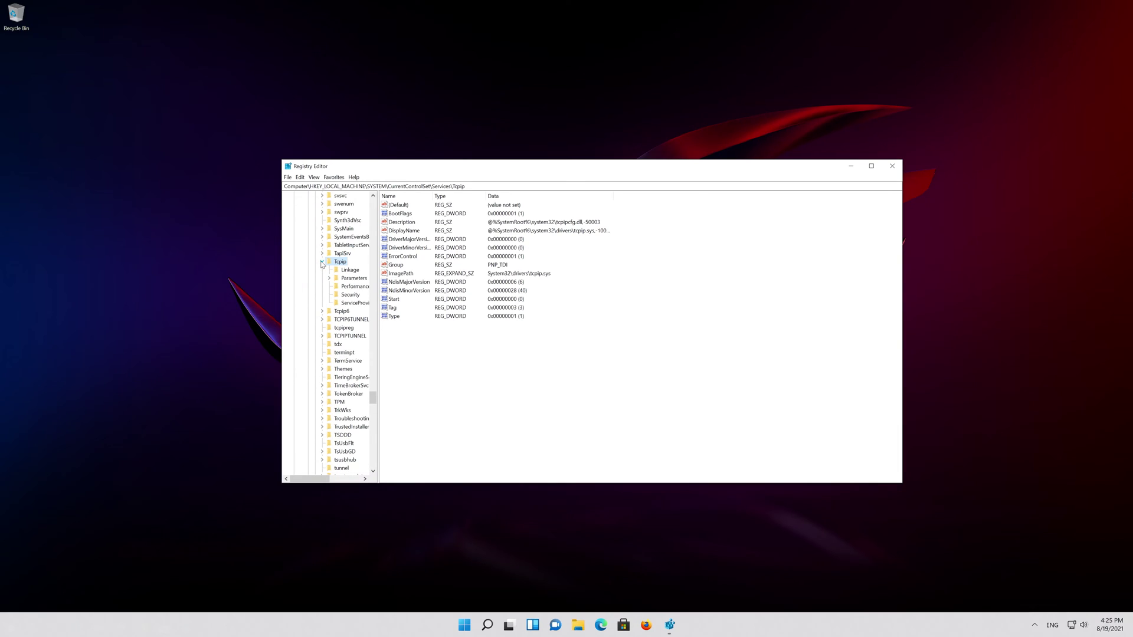
Expand the Parameters key under Tcpip and its Interfaces subkey
click(353, 278)
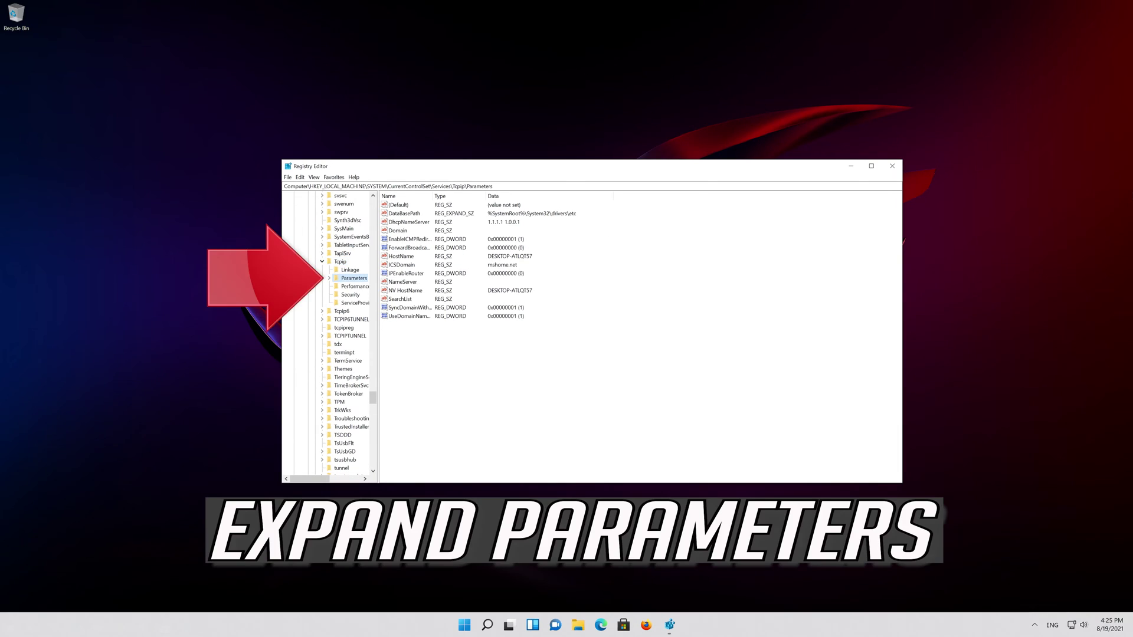
click(330, 279)
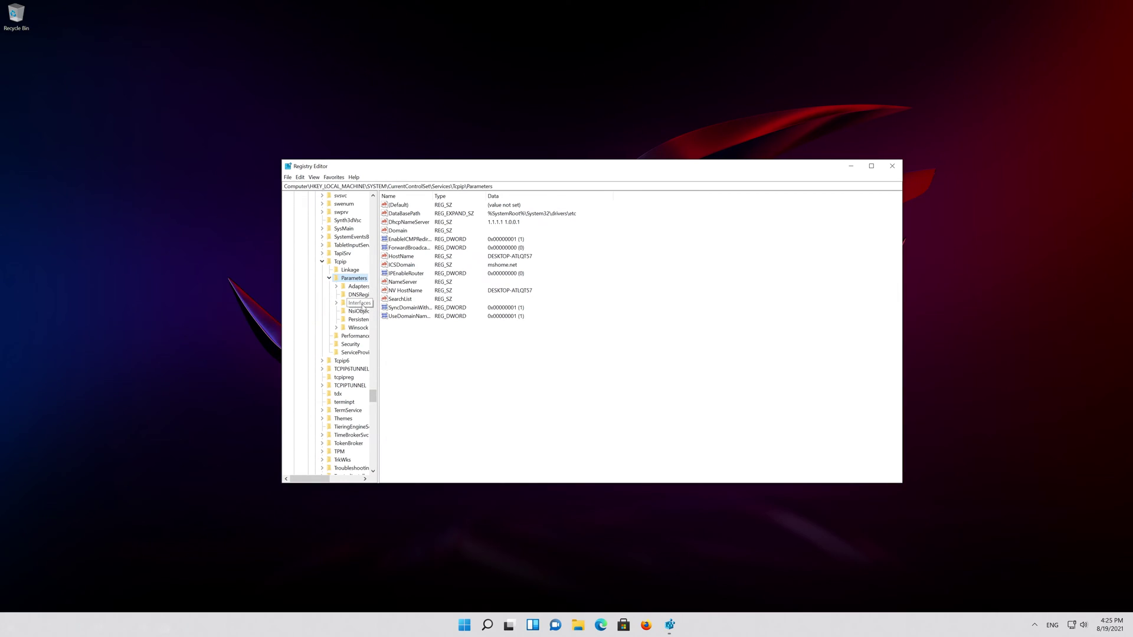
click(359, 303)
click(336, 302)
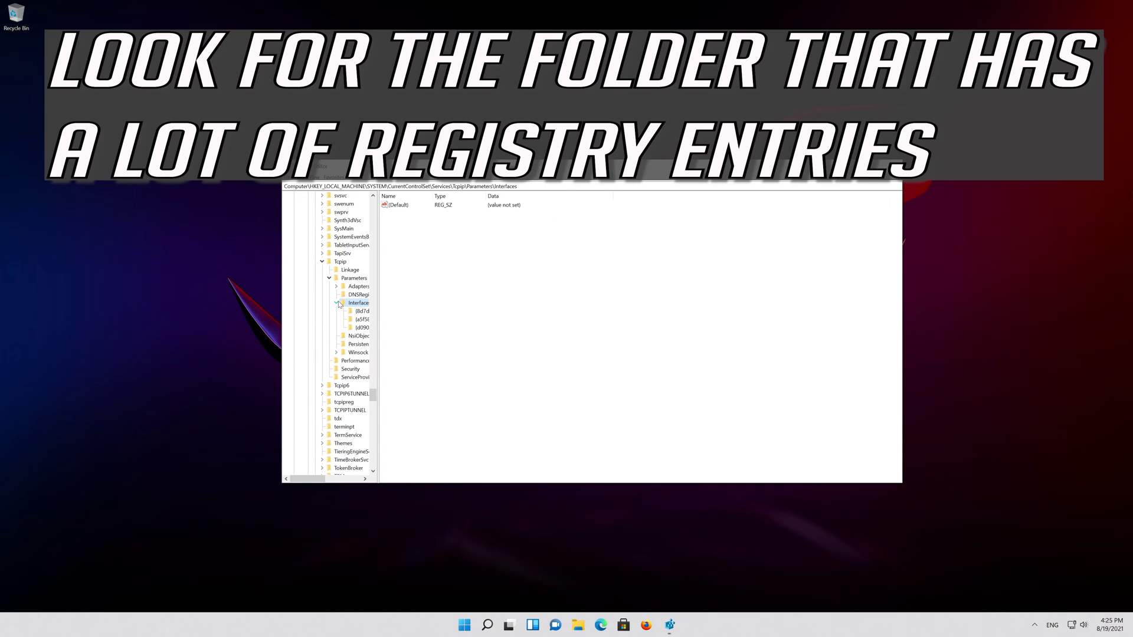
Compare the interface subkeys under Interfaces and select the one with the most registry entries, beginning with {8d7d698f
drag(315, 479, 338, 484)
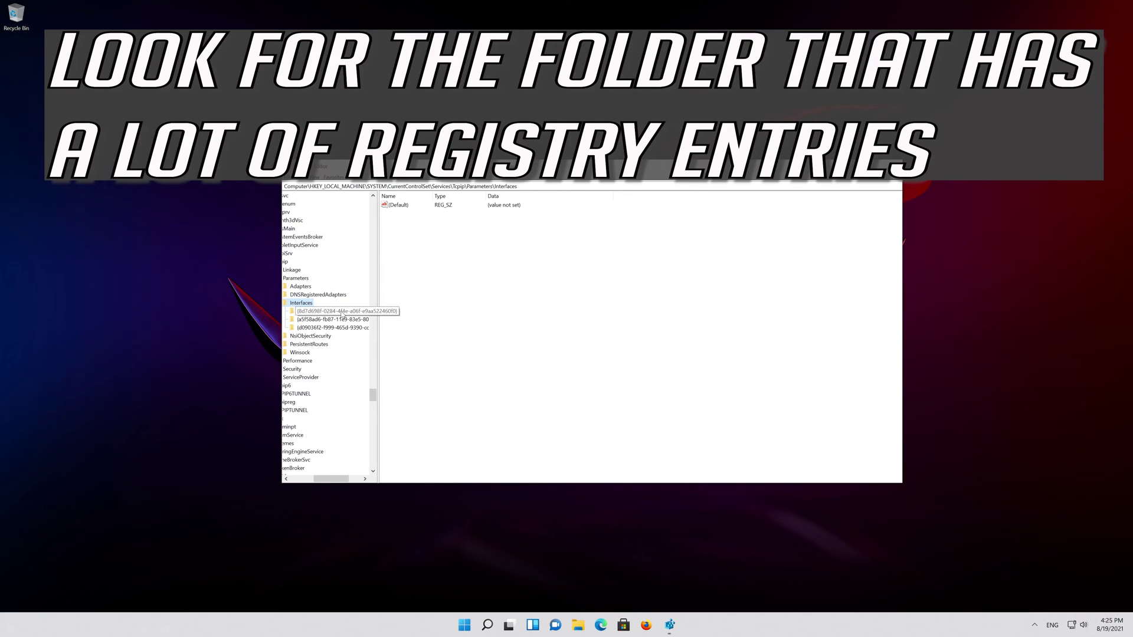
click(338, 313)
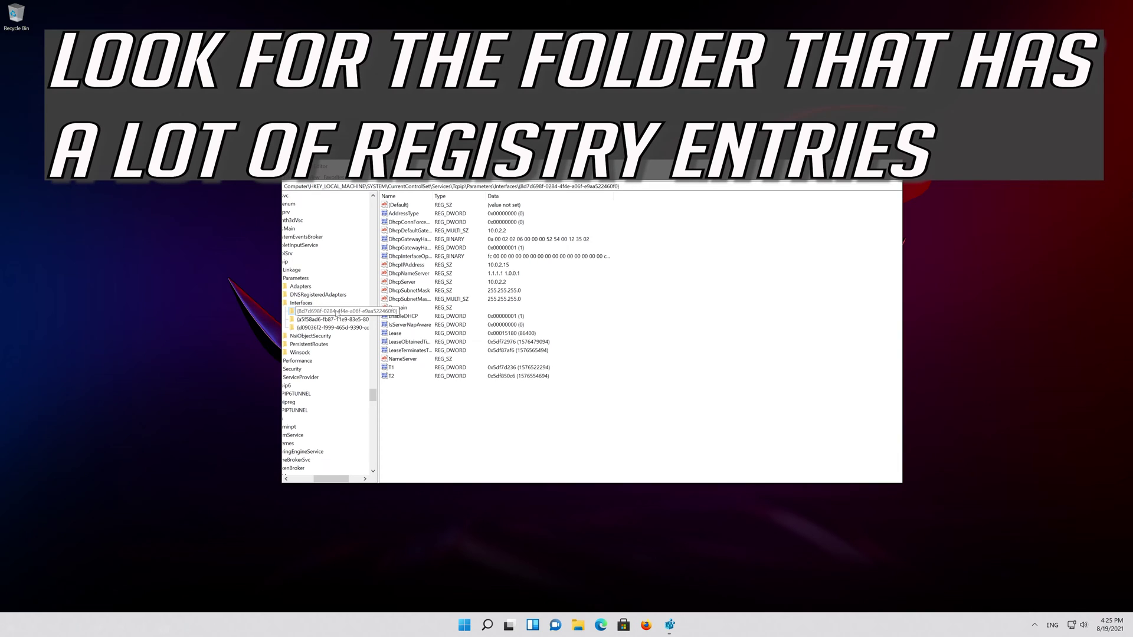
key(Down)
key(Down)
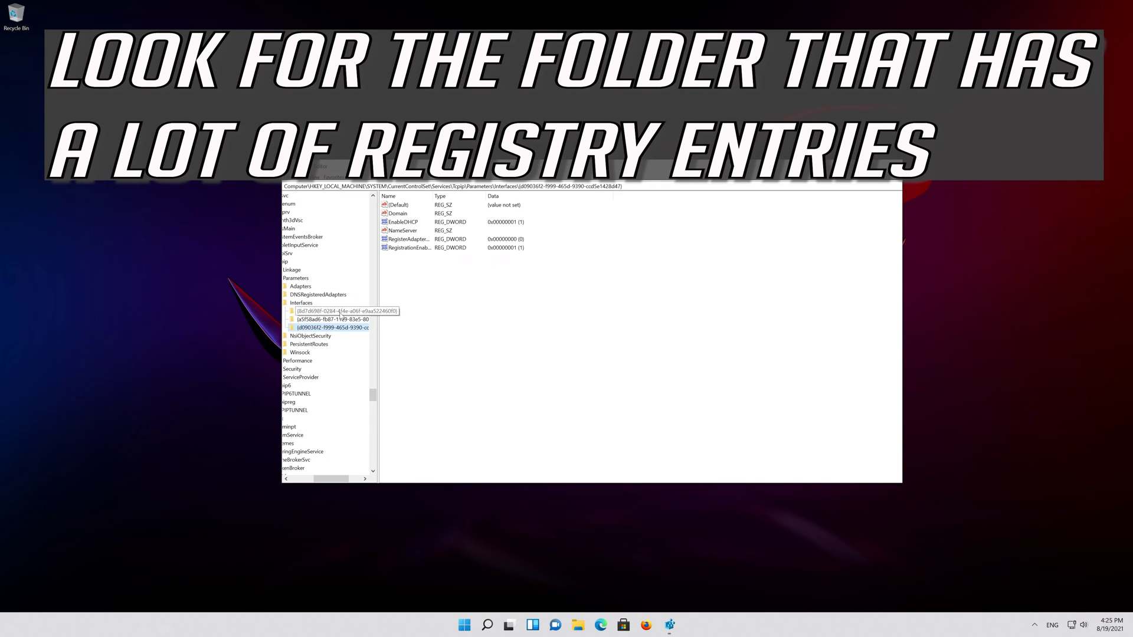
click(340, 313)
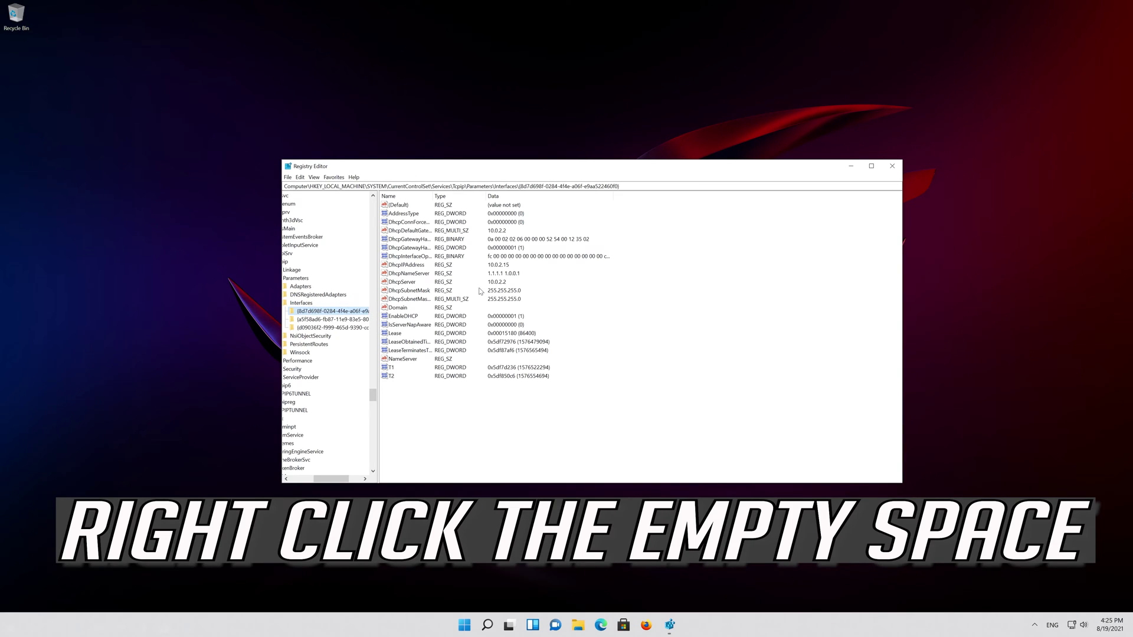
Create a DWORD (32-bit) value named TCPackFrequency in the selected interface key
right_click(467, 416)
mouse_move(492, 420)
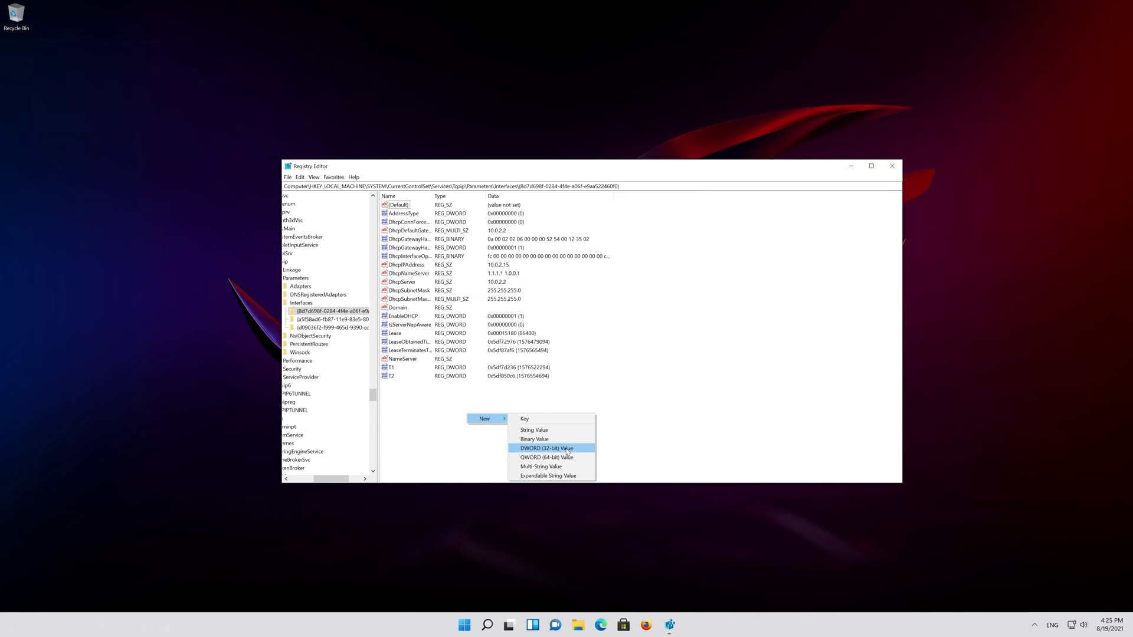
click(567, 451)
text(TCPackFreq)
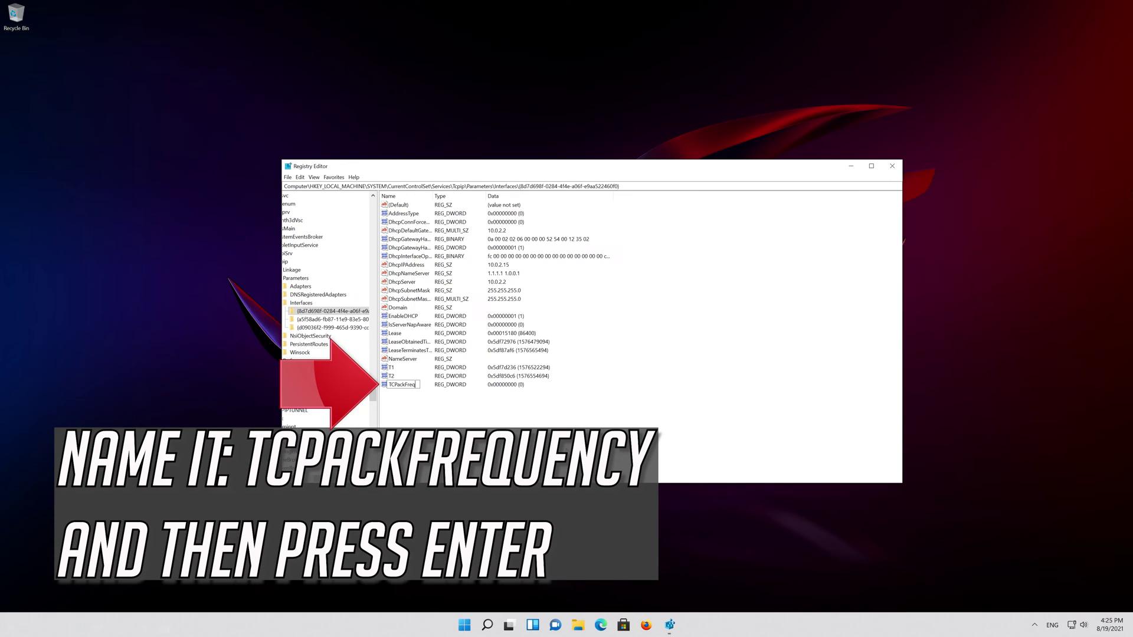
text(uency)
key(Return)
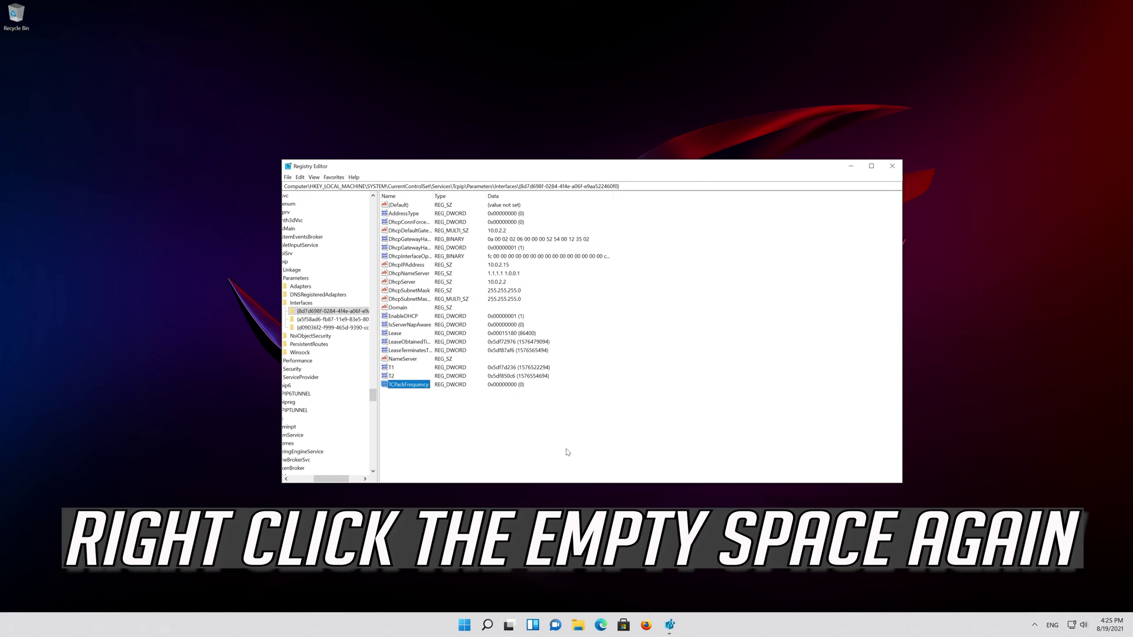
Add a second DWORD (32-bit) value named TCPNoDelay to the same interface key
right_click(545, 444)
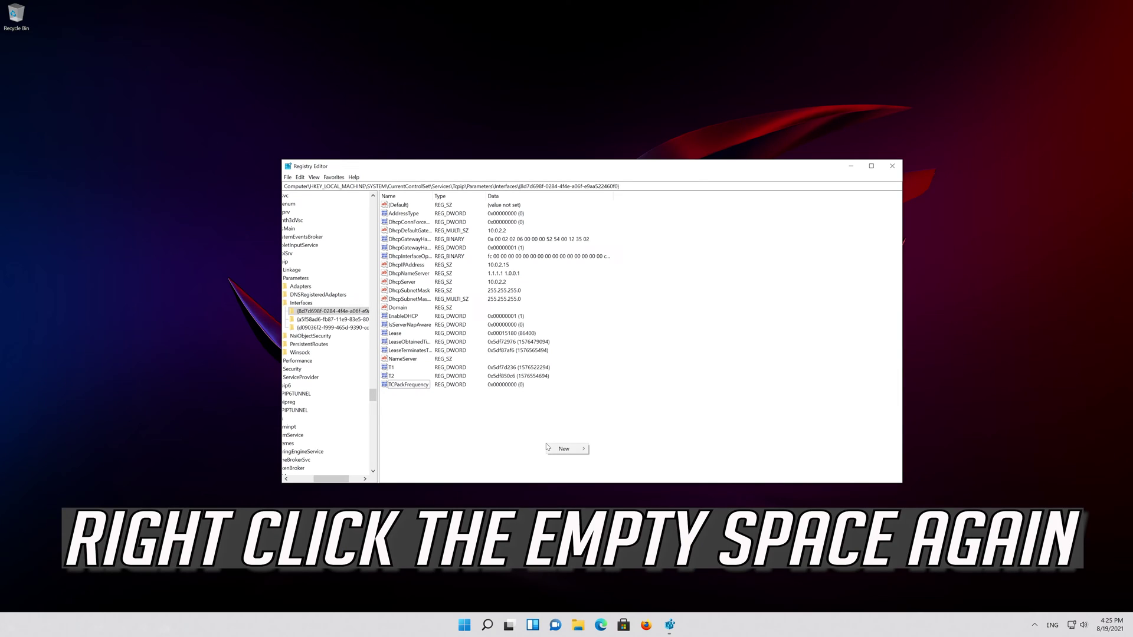
click(565, 450)
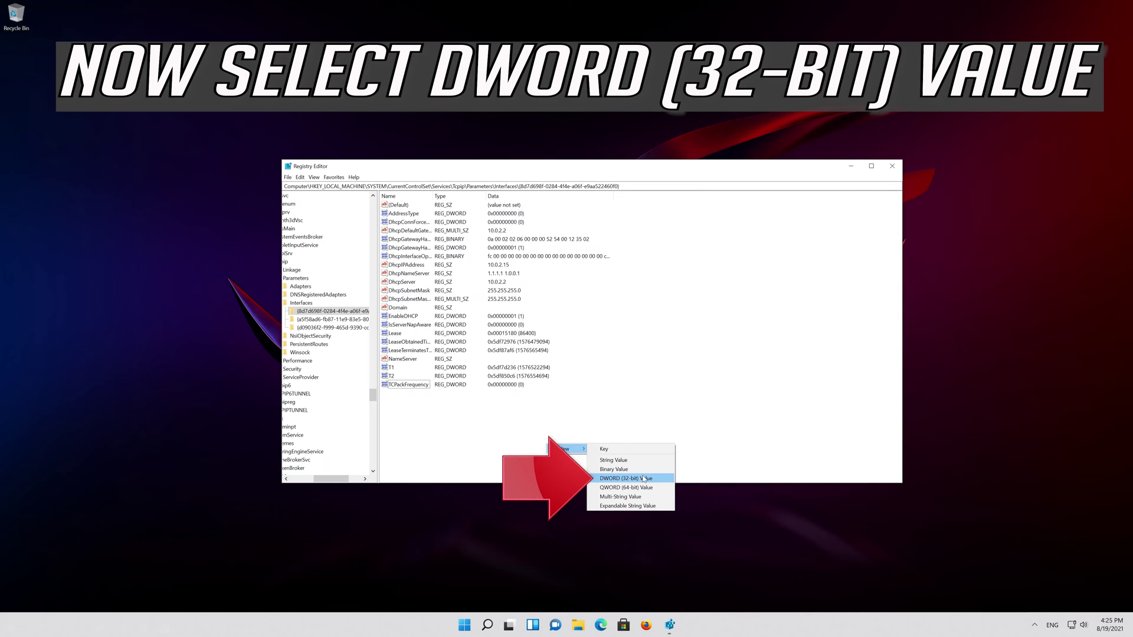
click(643, 479)
text(TCPNoDelay)
key(Return)
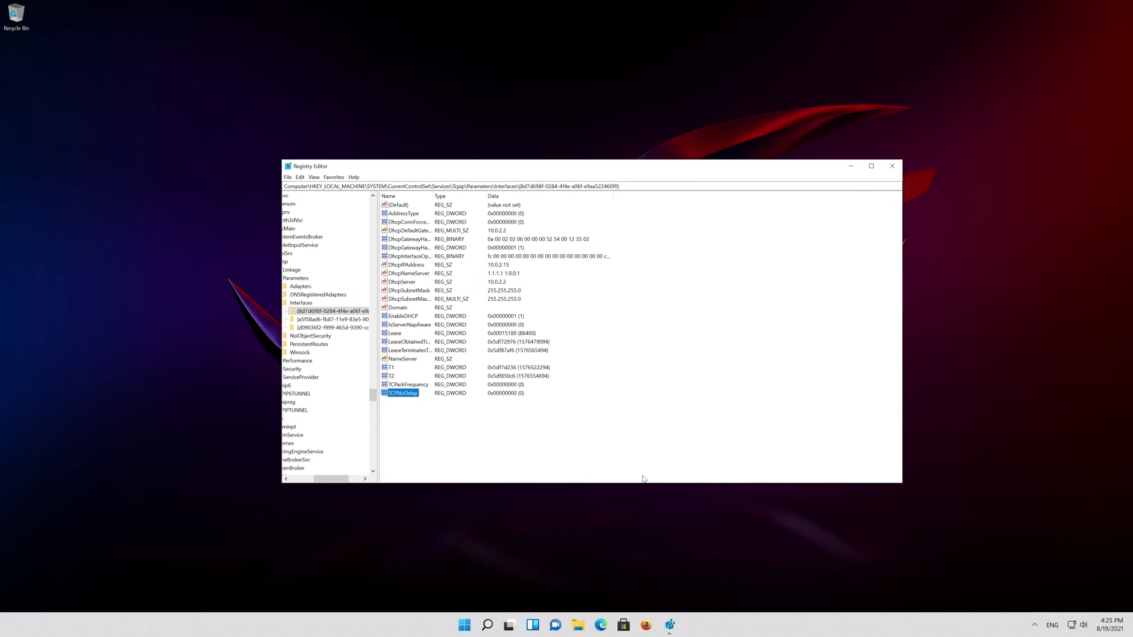
Set the value data of TCPackFrequency to 1
right_click(416, 384)
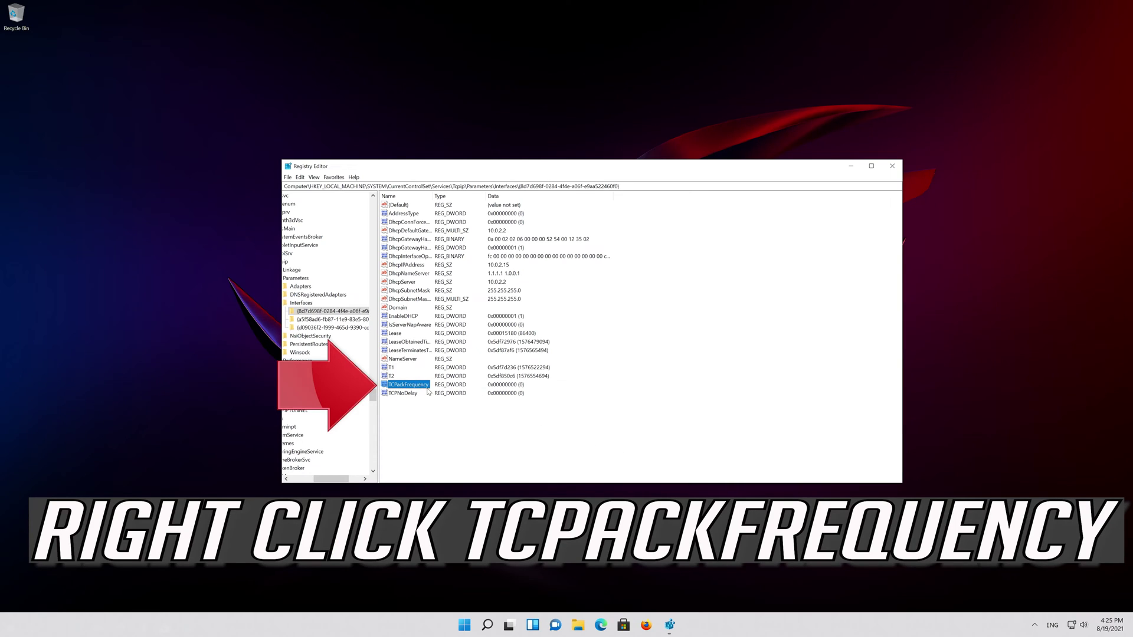
right_click(426, 387)
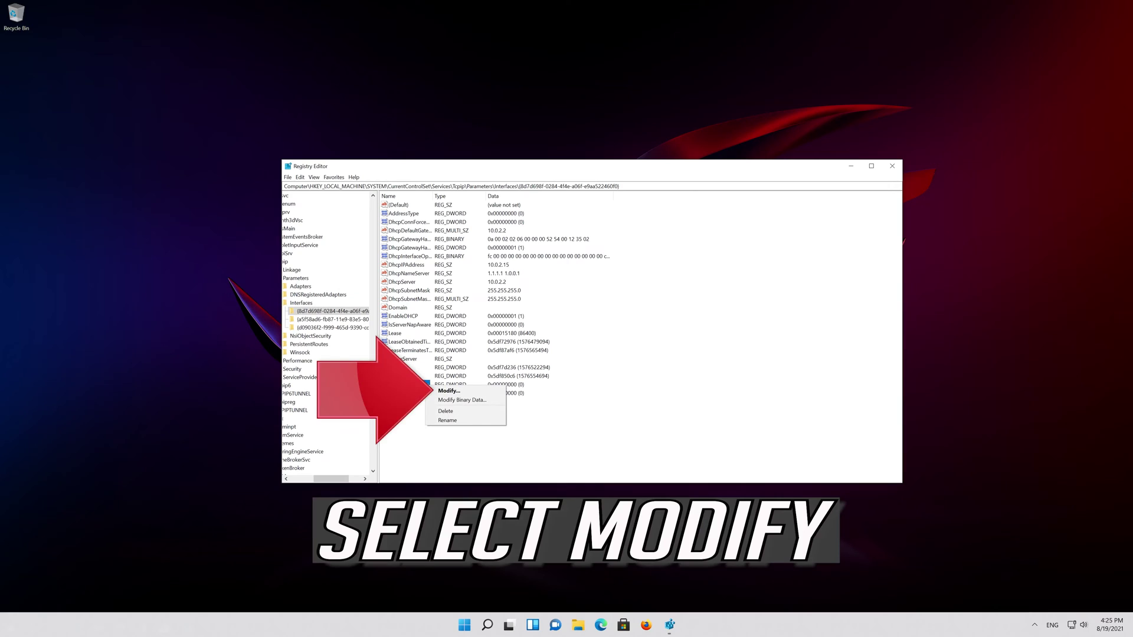
click(473, 390)
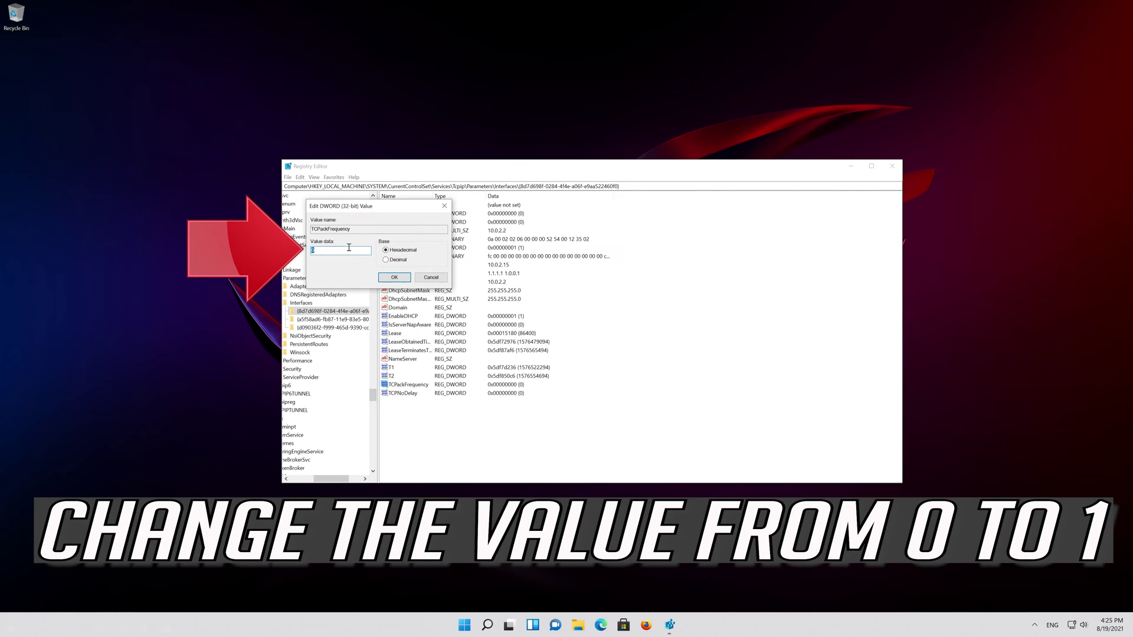
key(BackSpace)
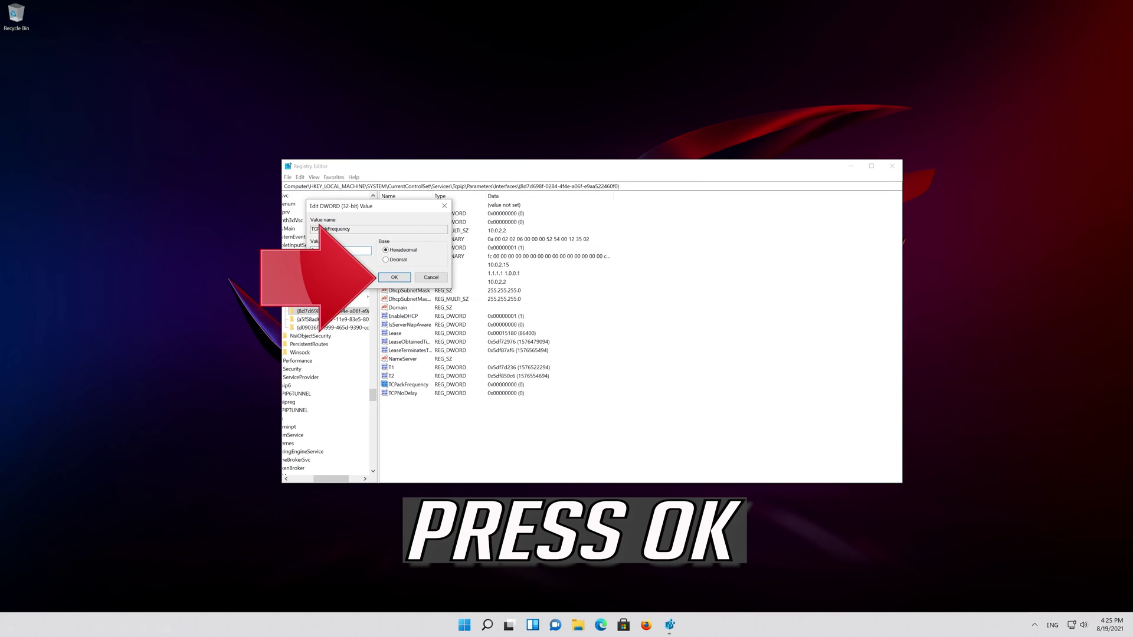
click(394, 277)
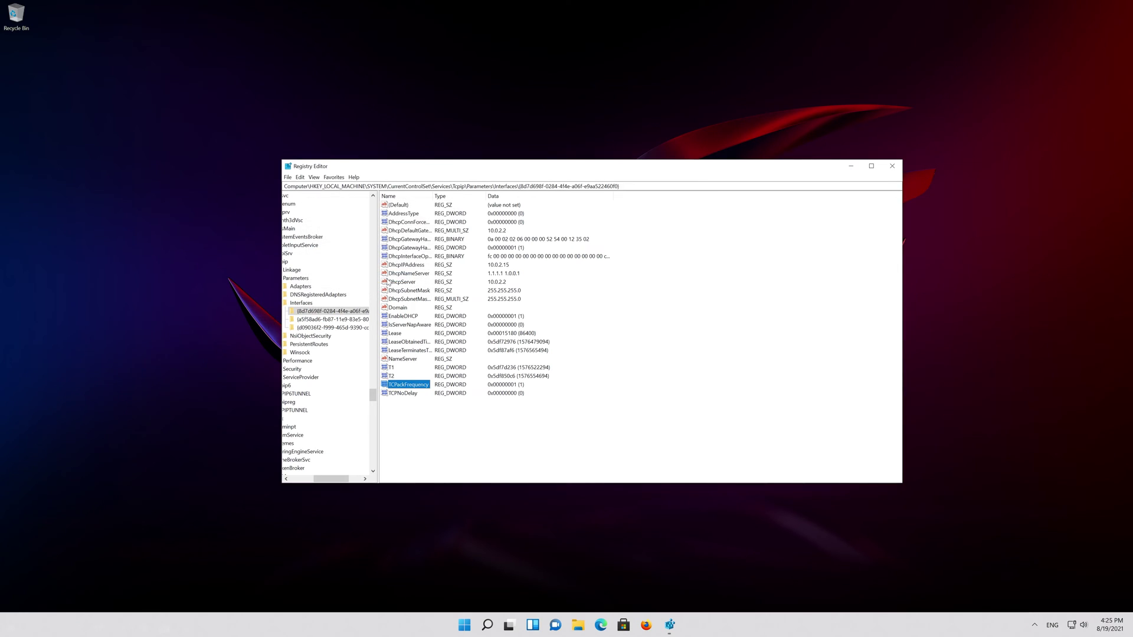
Set the value data of TCPNoDelay to 1
right_click(406, 394)
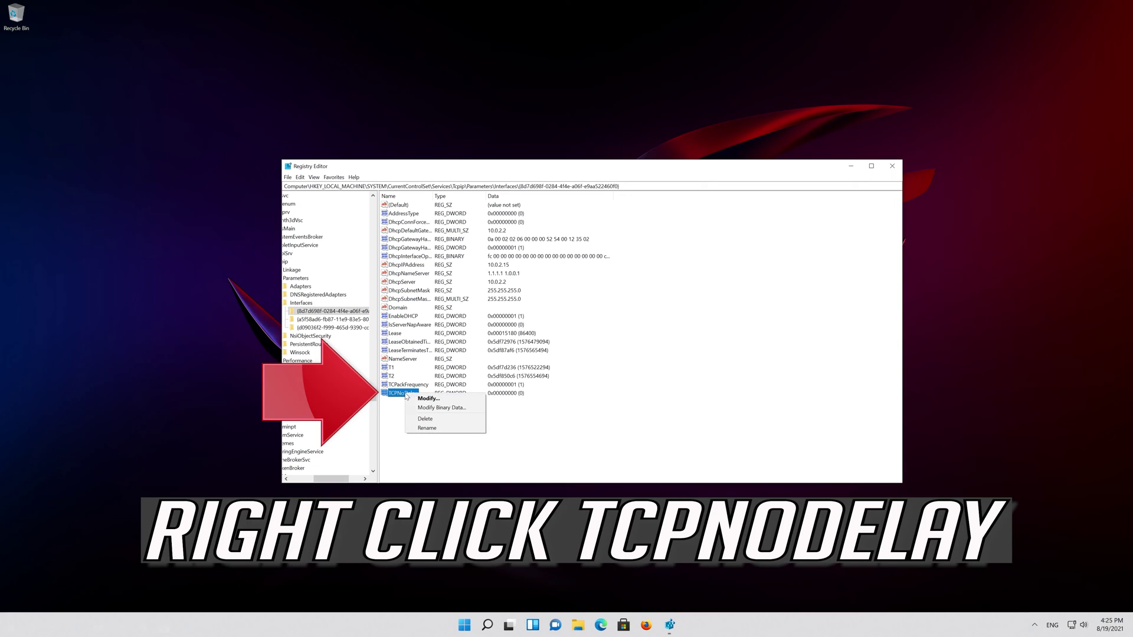
click(462, 399)
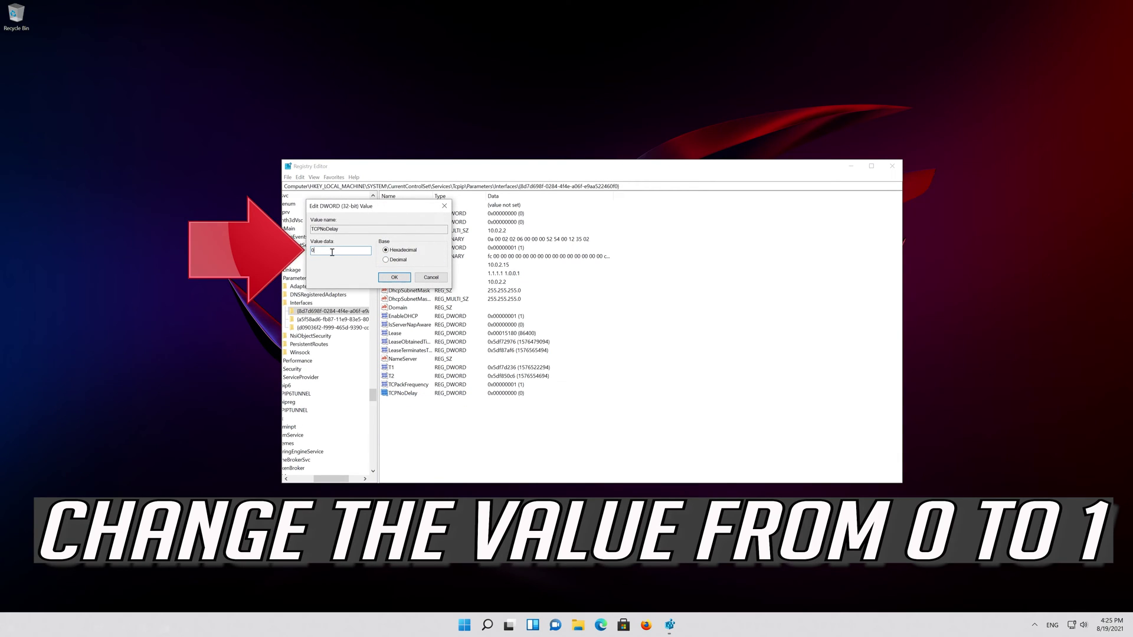
text(1)
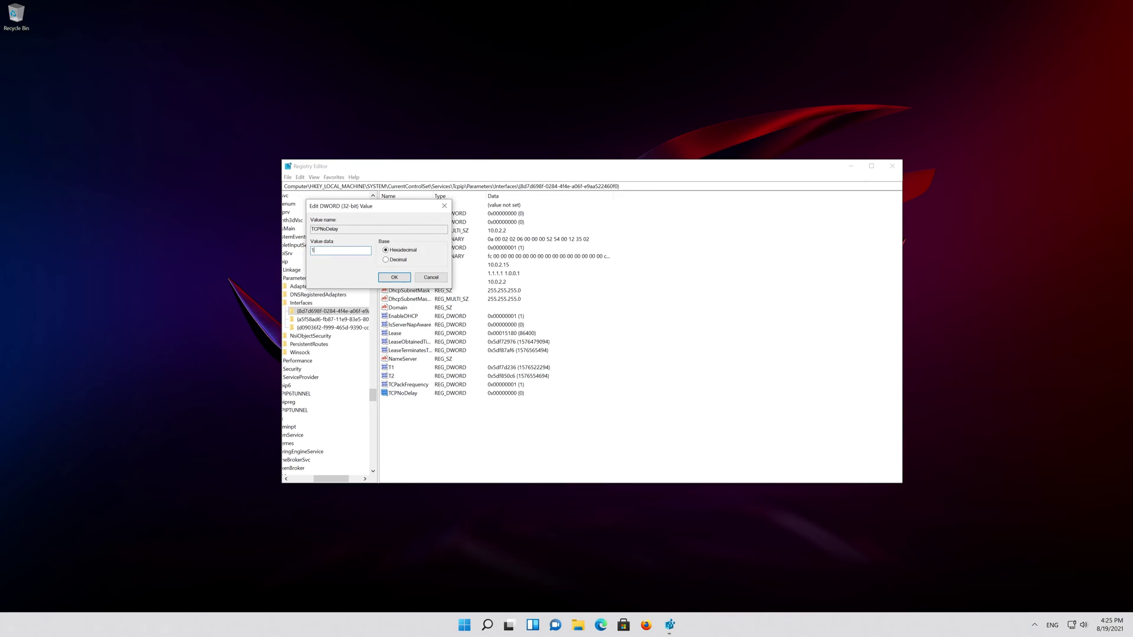
click(394, 277)
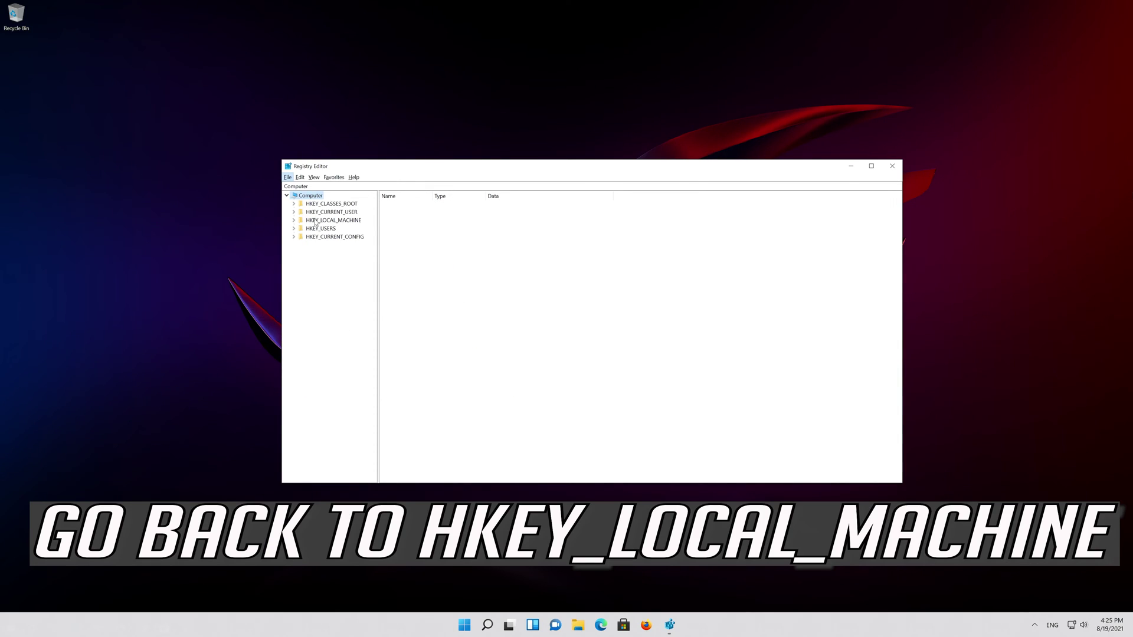
Return to HKEY_LOCAL_MACHINE with its branches collapsed and expand it to the SOFTWARE key's subkeys
click(315, 221)
click(293, 220)
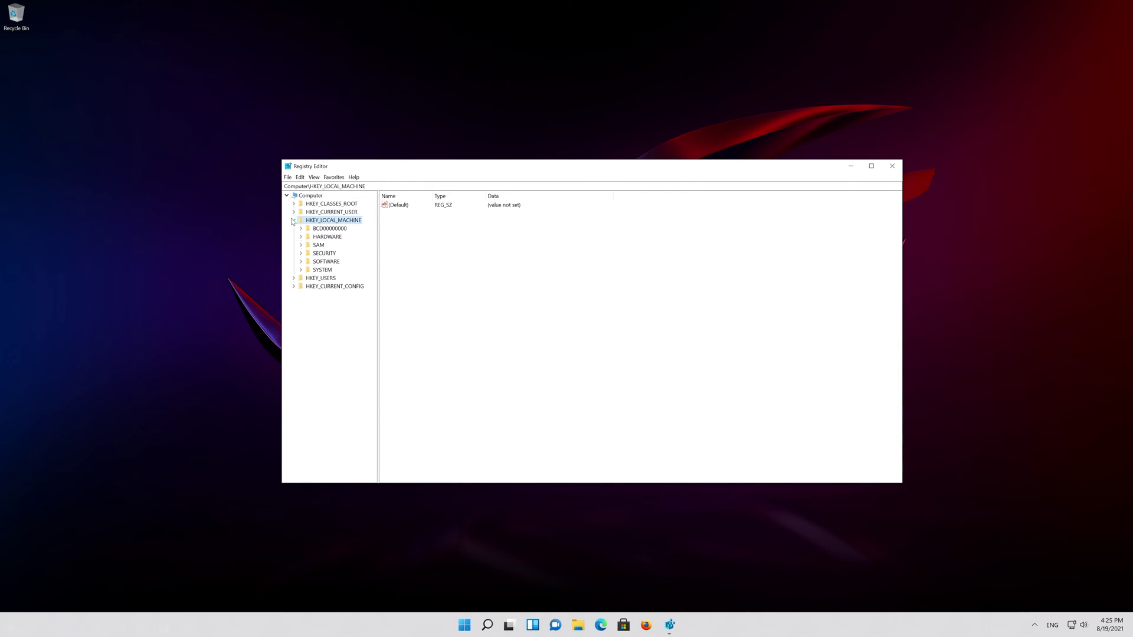
click(311, 264)
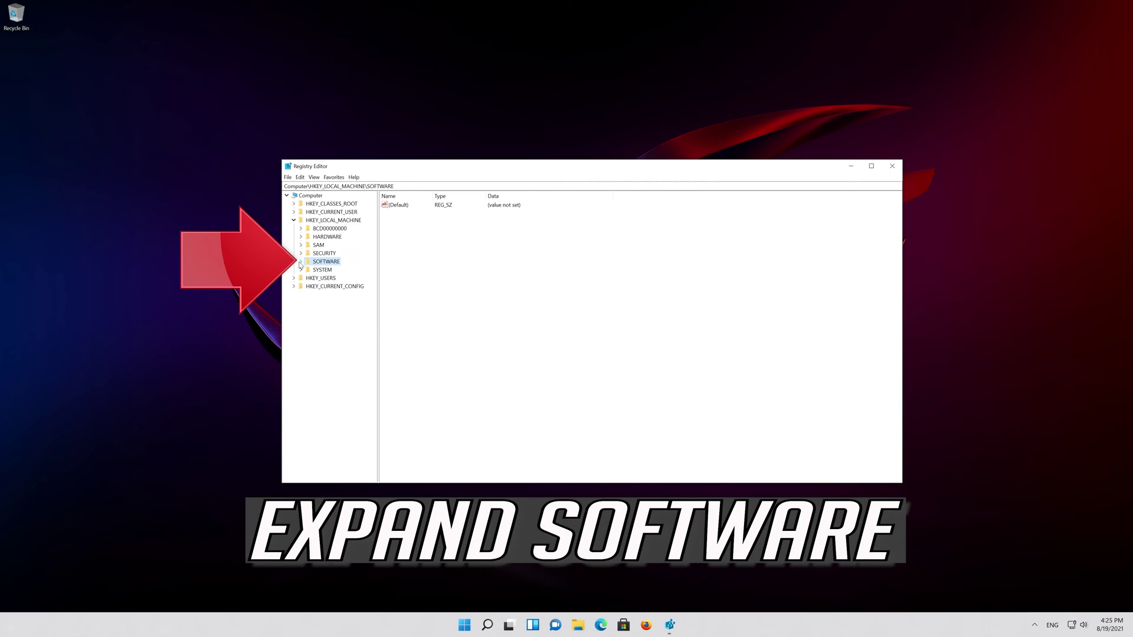
click(300, 262)
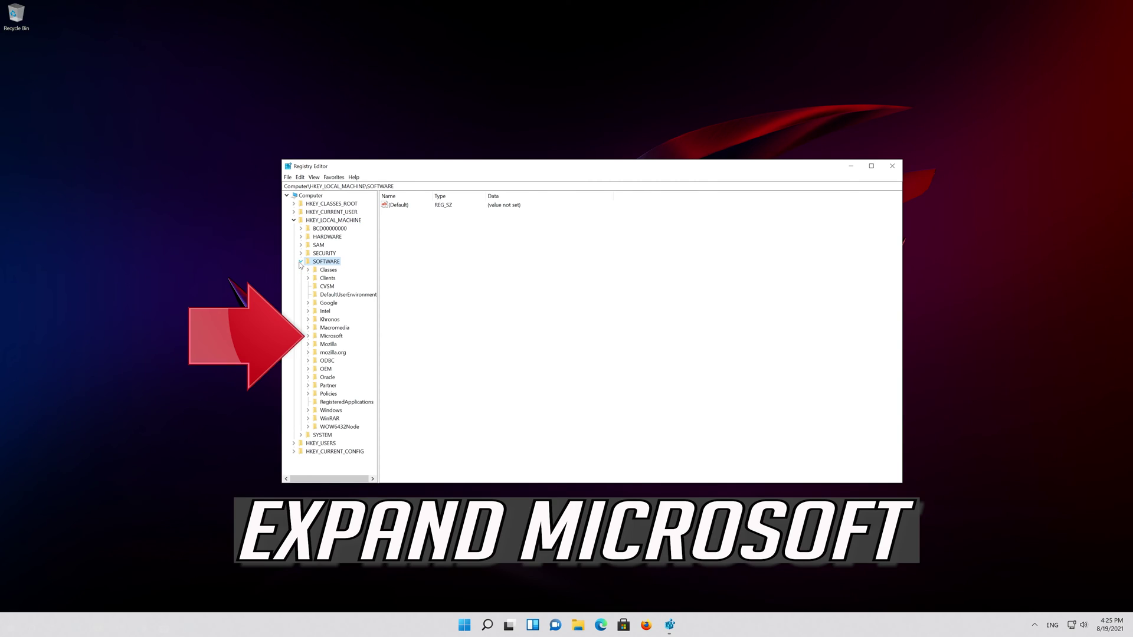
Create a new key named MSMQ under HKEY_LOCAL_MACHINE\SOFTWARE\Microsoft
click(312, 335)
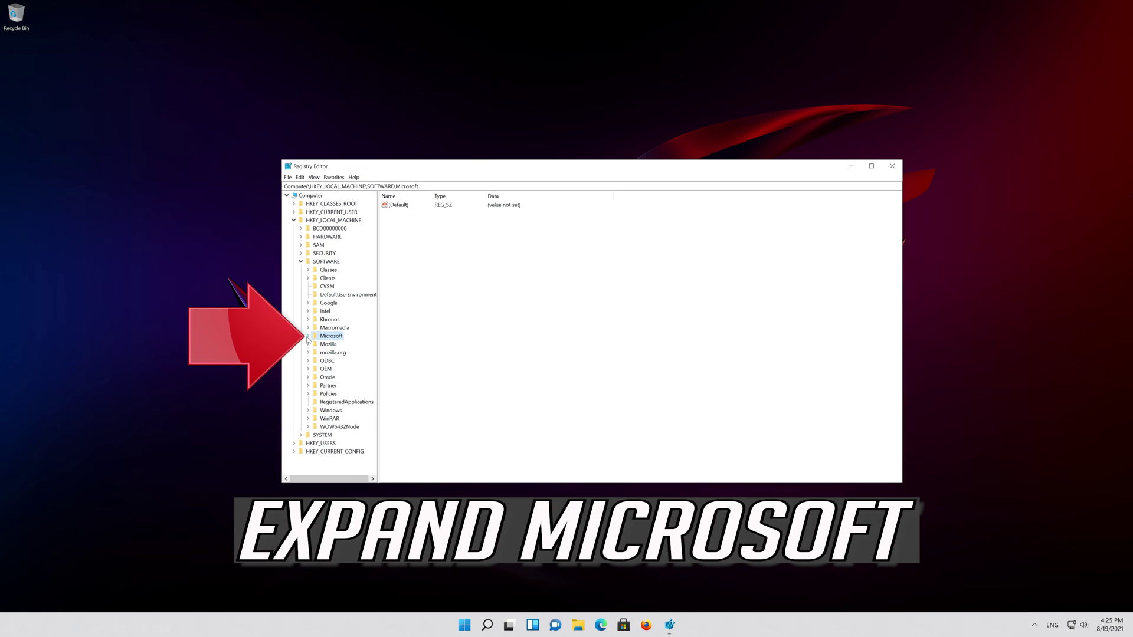
click(308, 338)
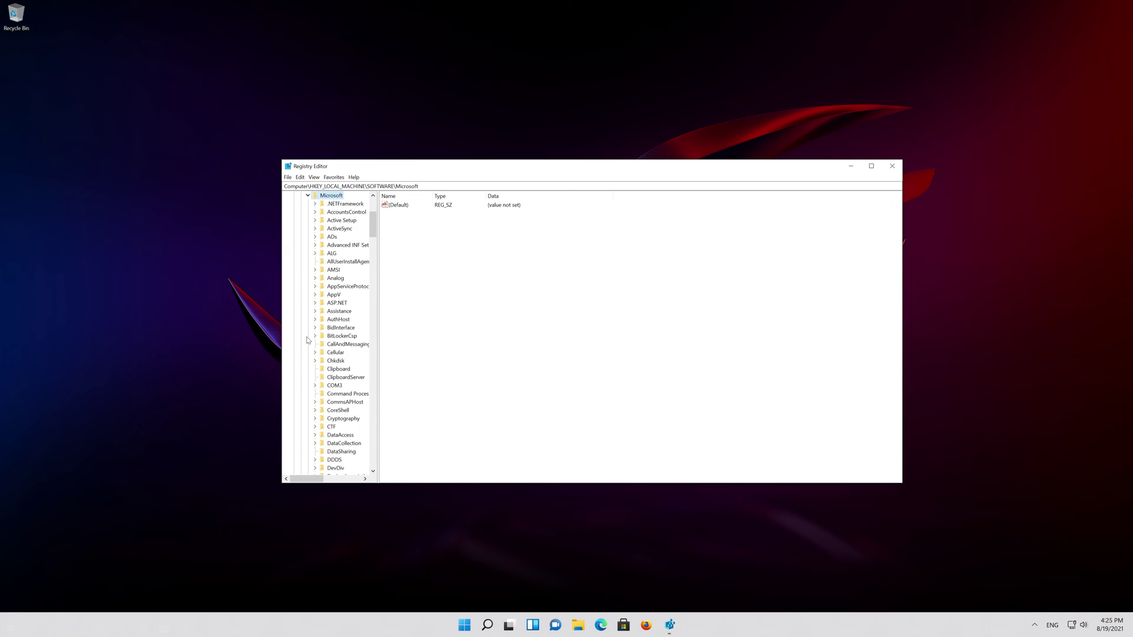
right_click(336, 195)
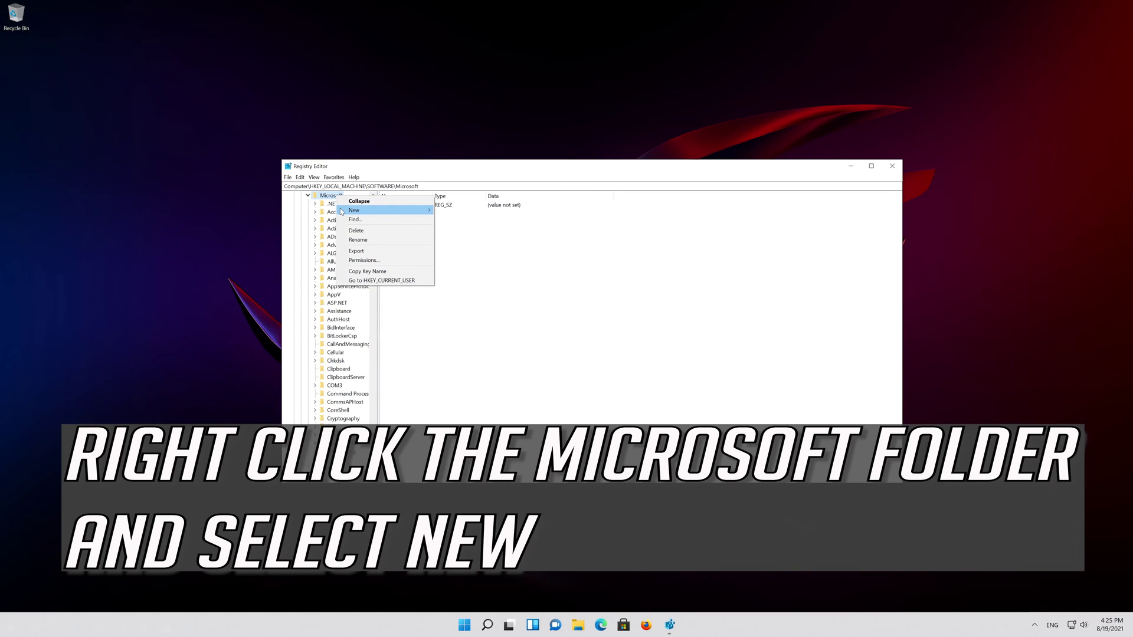
mouse_move(342, 210)
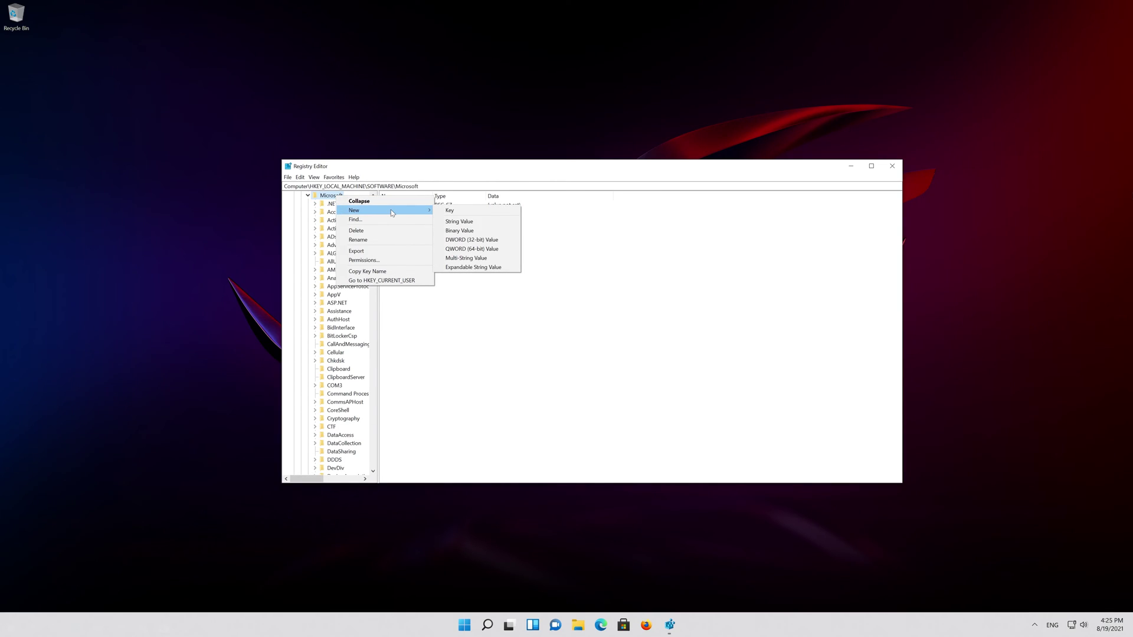
click(463, 212)
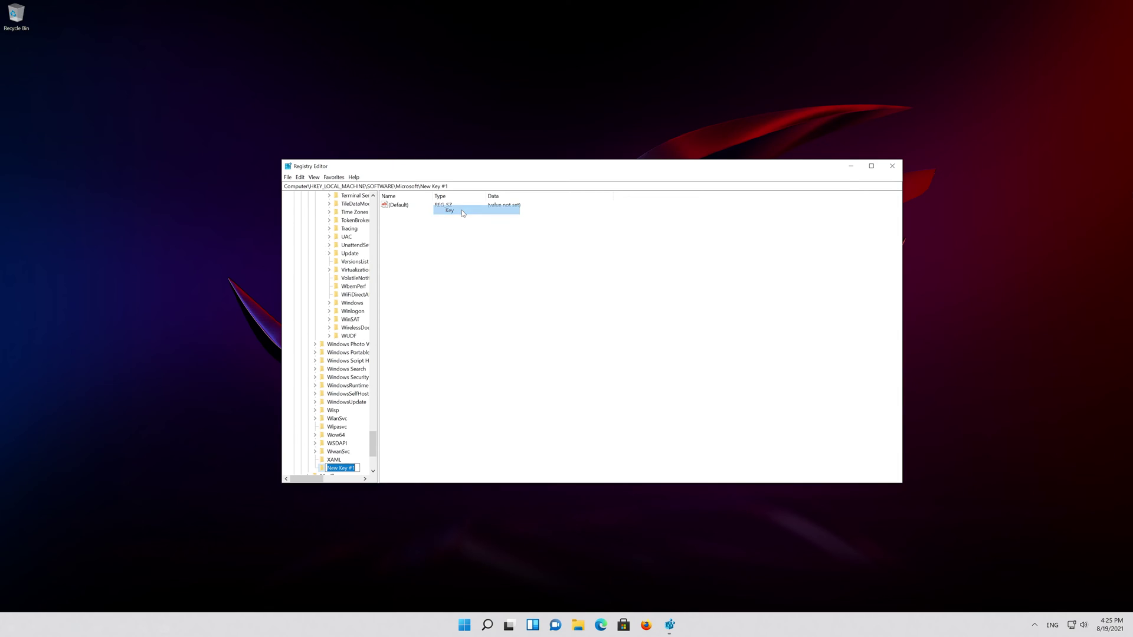
text(MS)
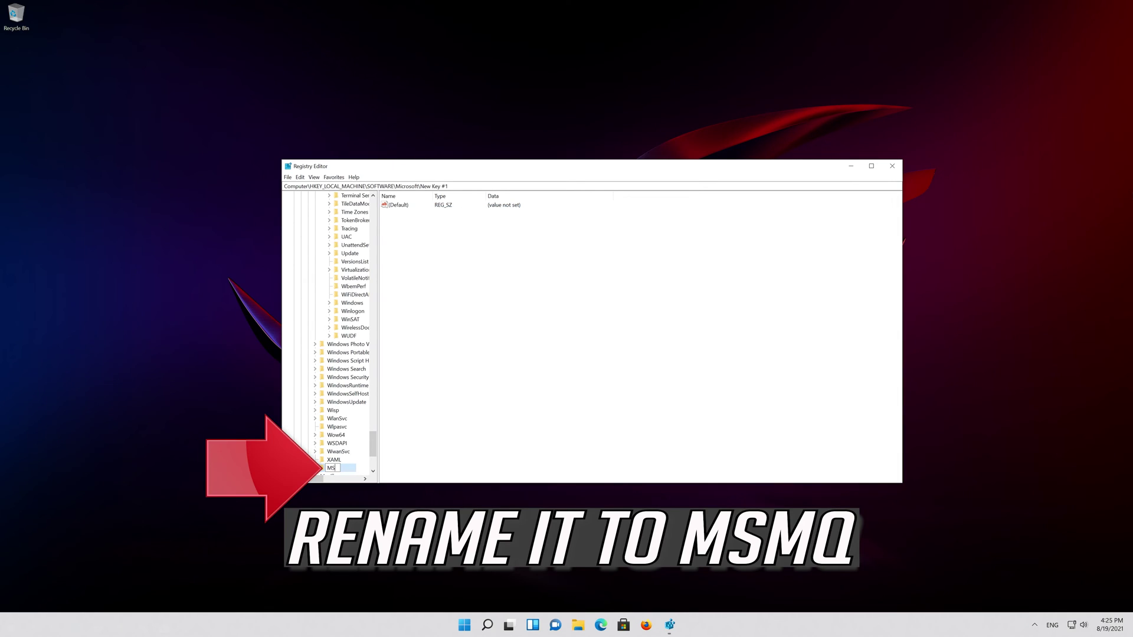
text(MQ)
key(Return)
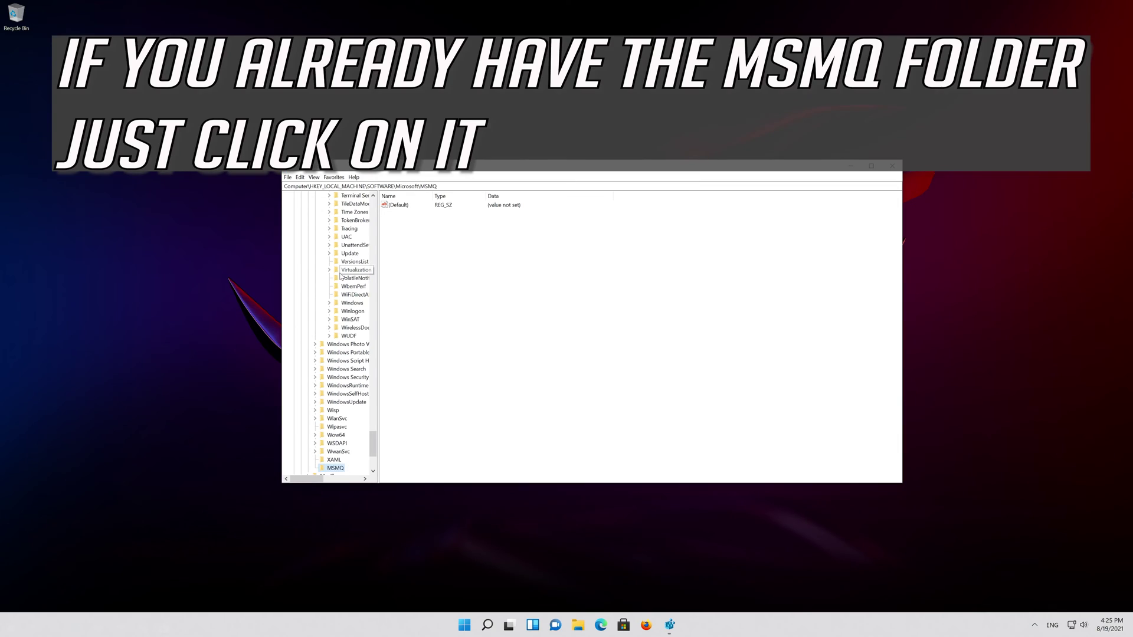
Add a DWORD (32-bit) value named TCPNoDelay to the MSMQ key
scroll(339, 275, down, 2)
scroll(340, 275, down, 3)
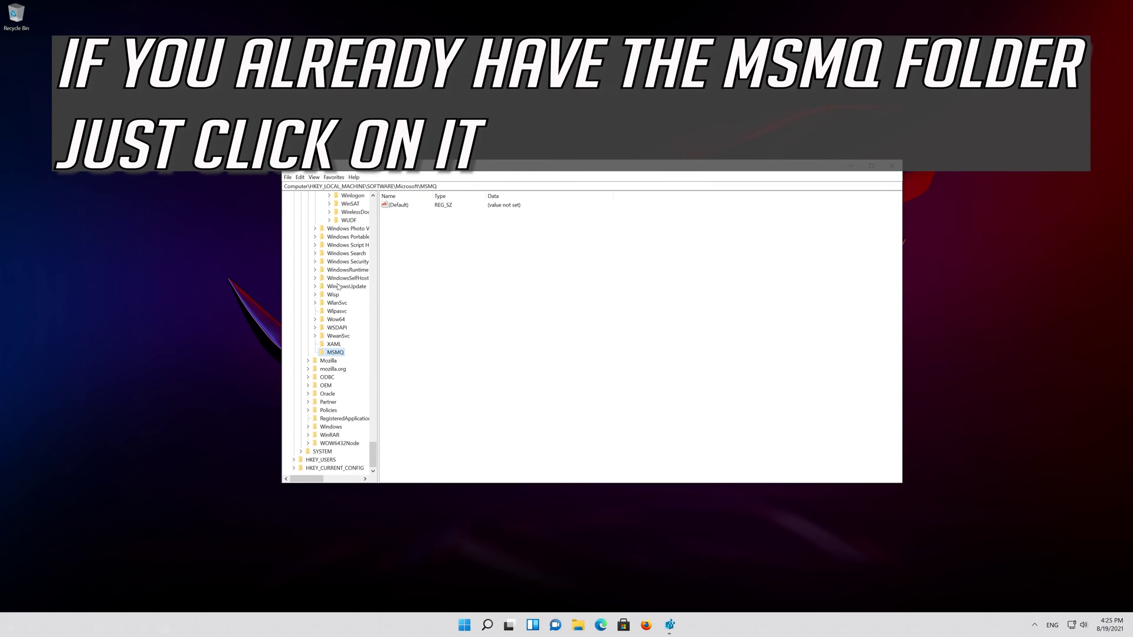
click(423, 254)
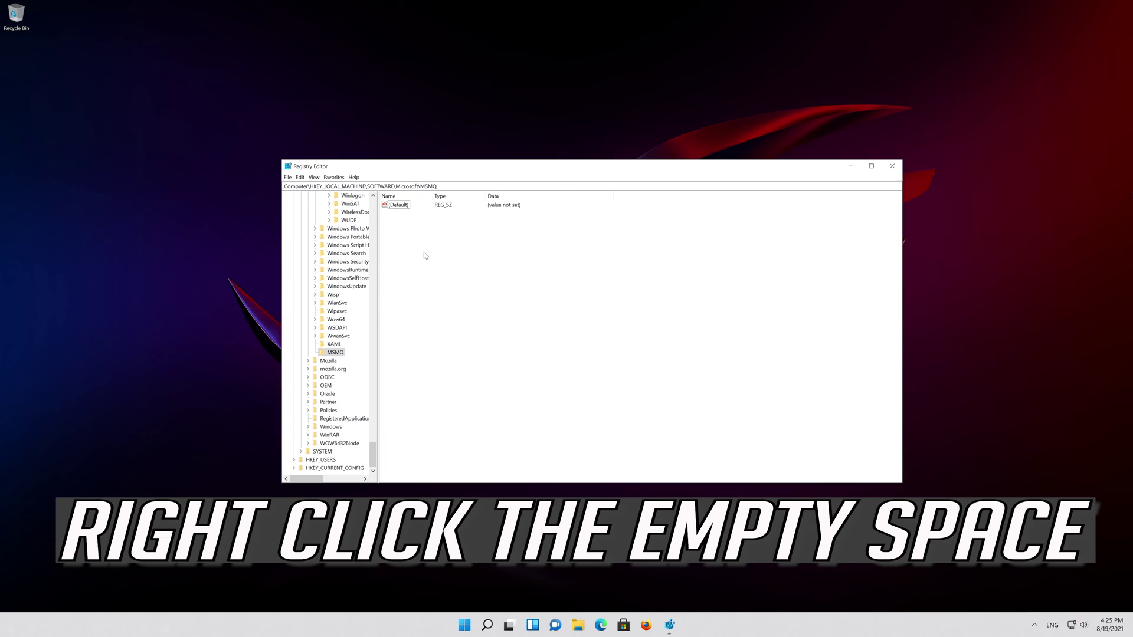
right_click(475, 246)
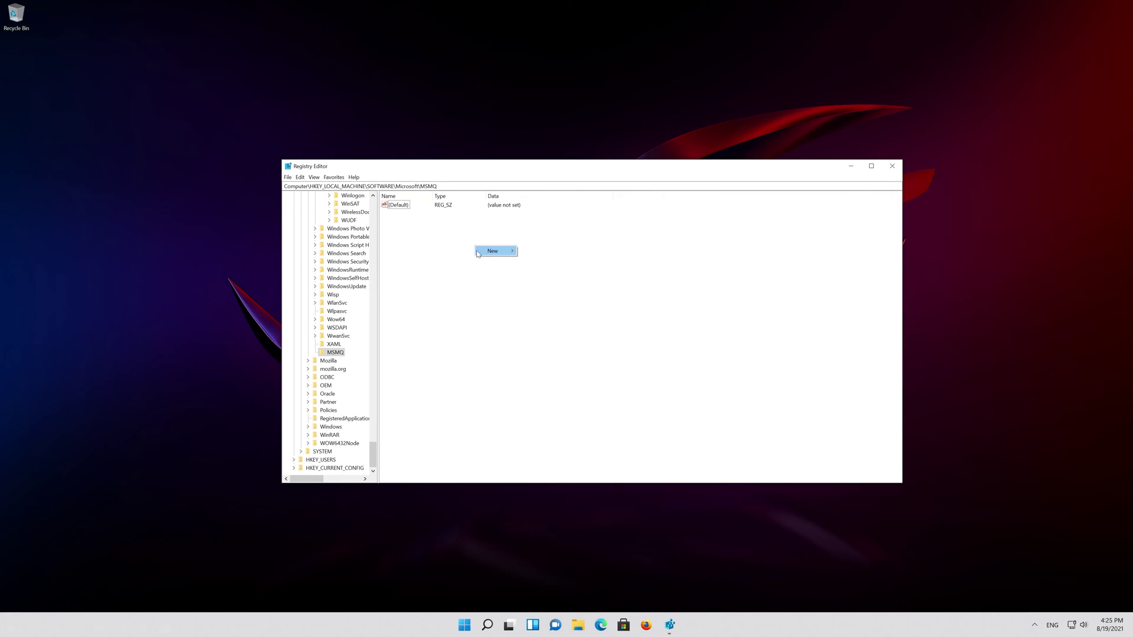
click(497, 254)
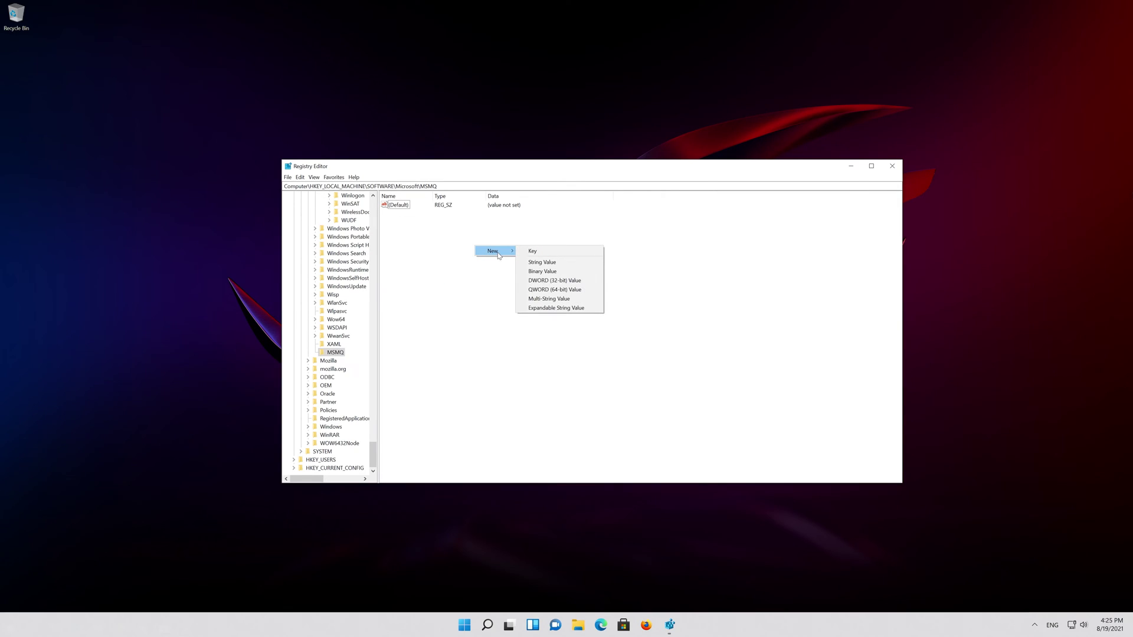
click(573, 281)
text(TCPNoDe)
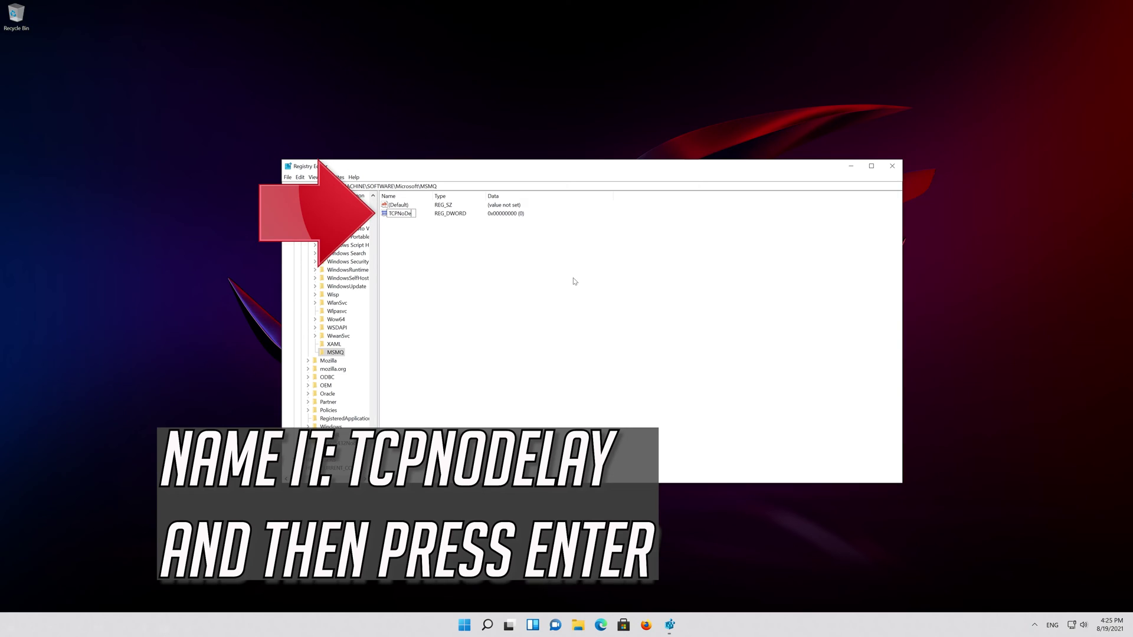
text(lay)
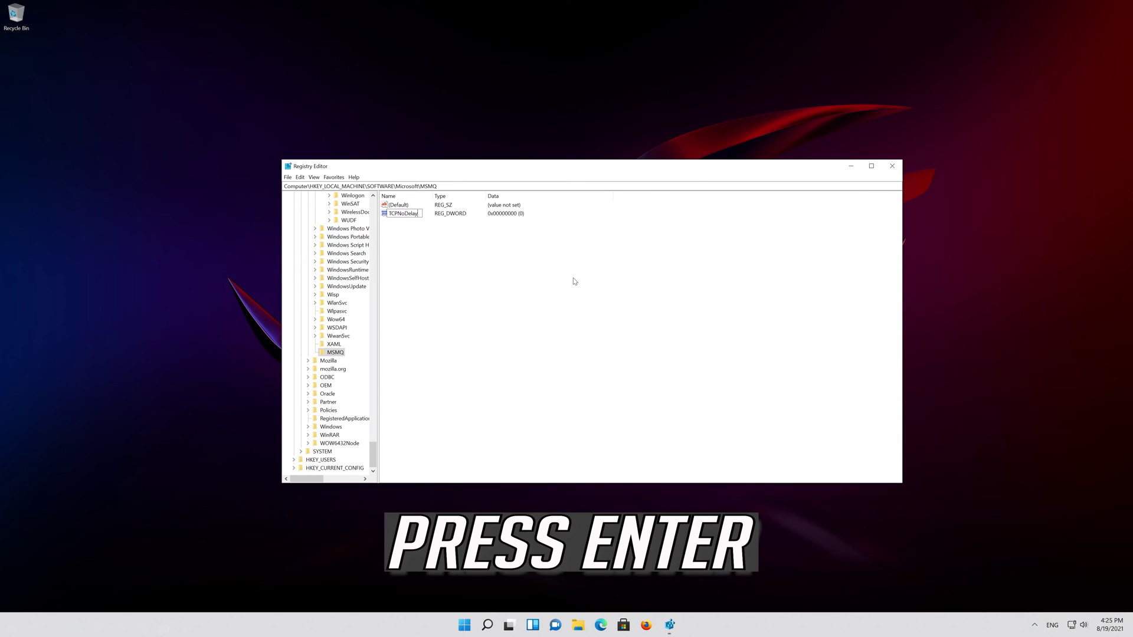
key(Return)
Set the value data of TCPNoDelay in the MSMQ key to 1
right_click(414, 220)
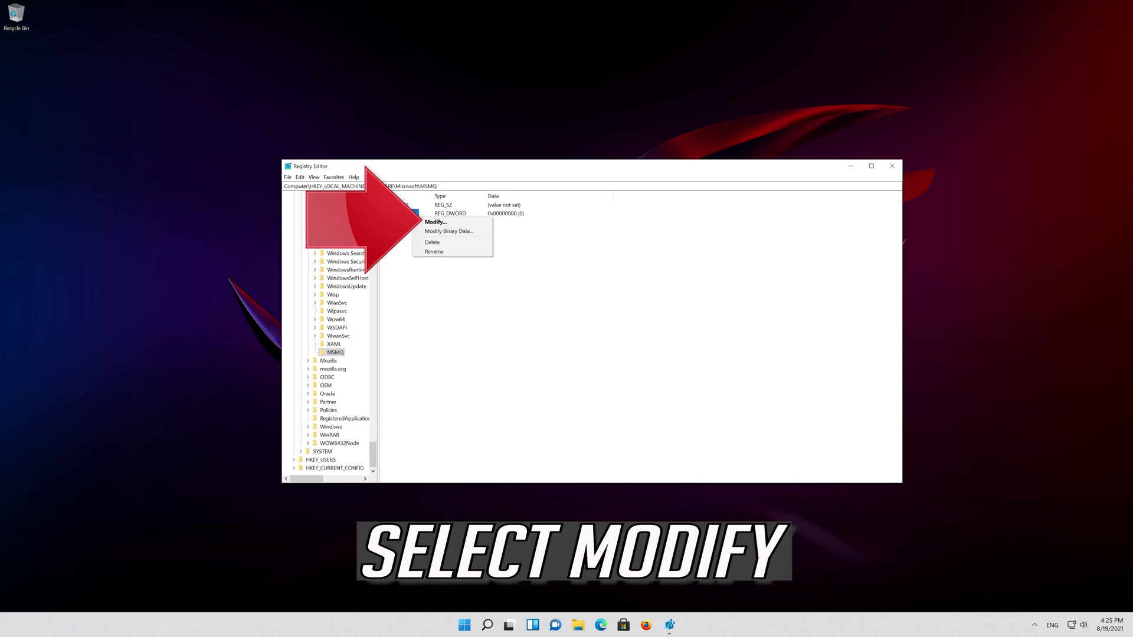
click(475, 223)
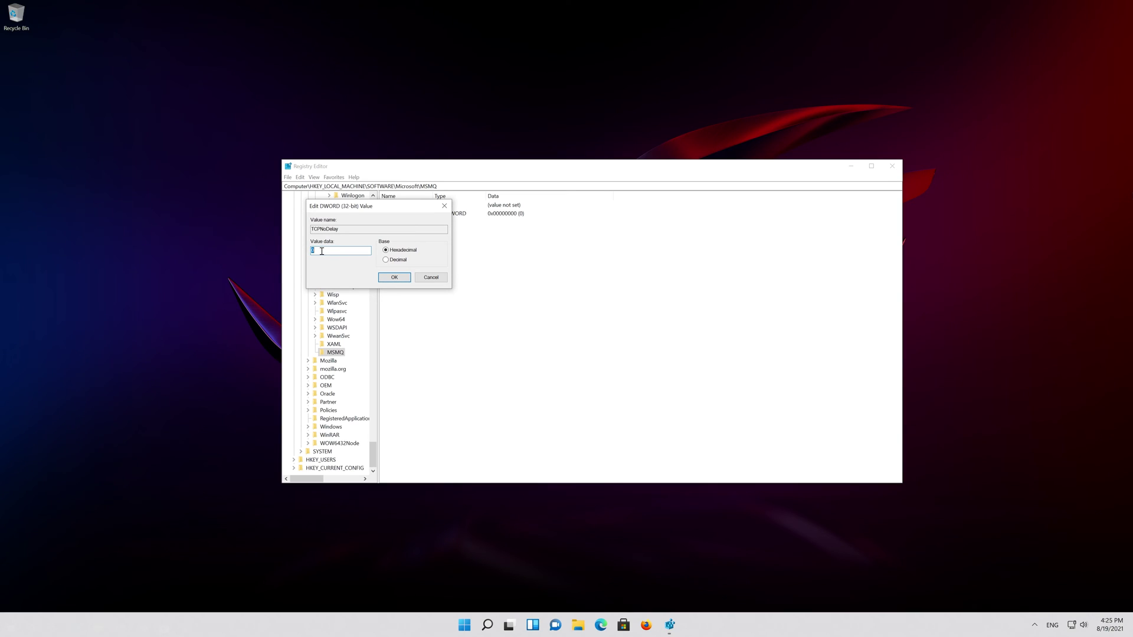
text(1)
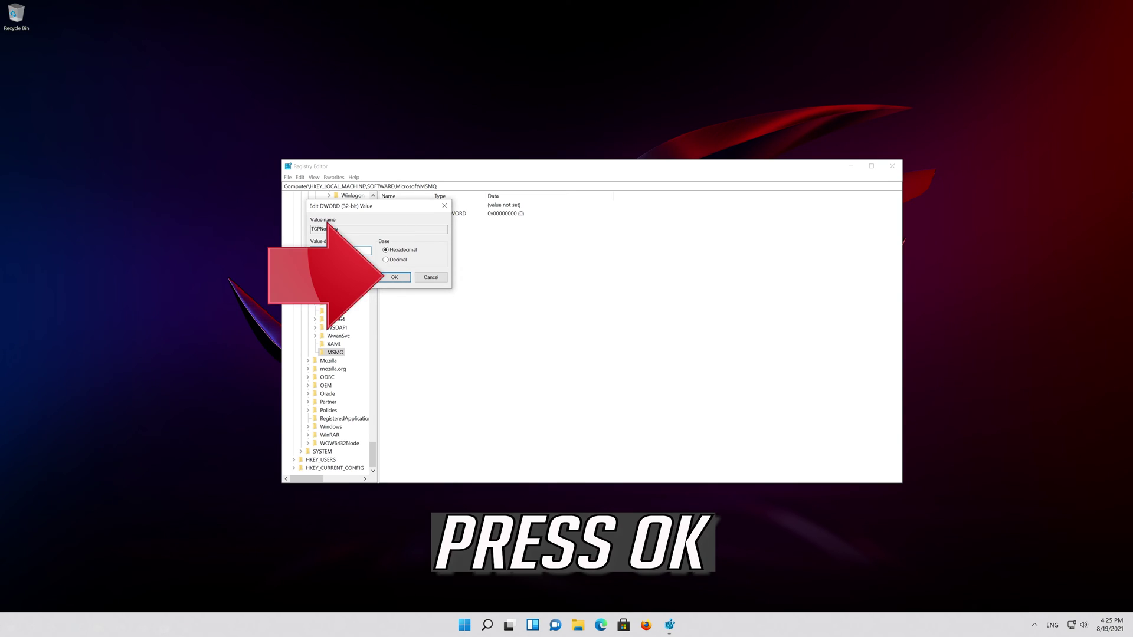
click(394, 277)
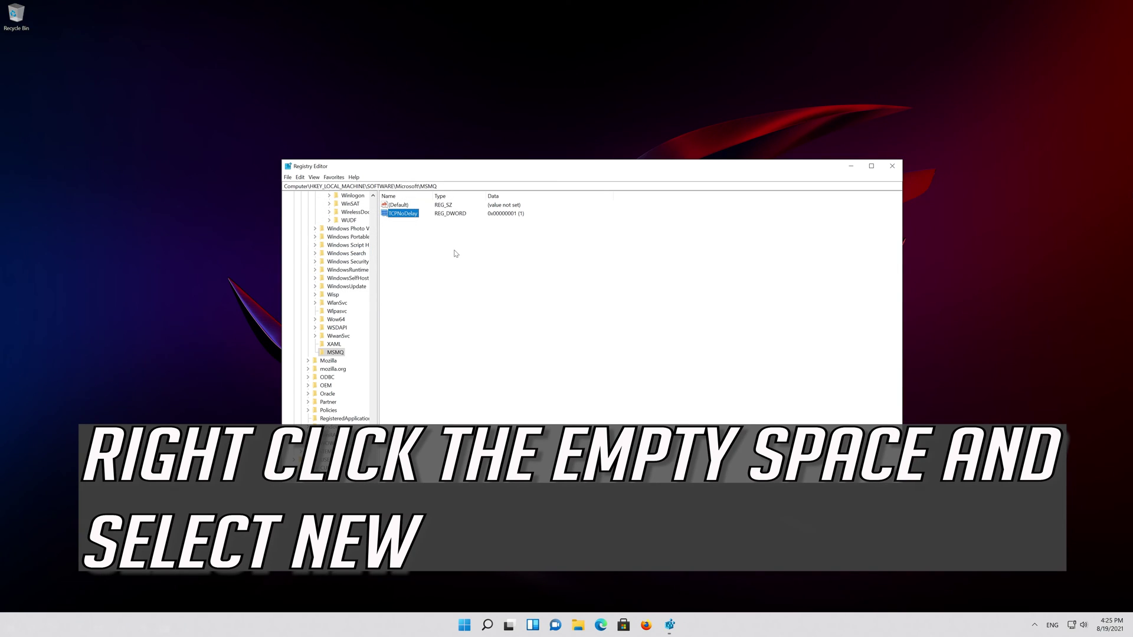
Create a subkey named Parameters inside the MSMQ key
right_click(455, 253)
mouse_move(478, 257)
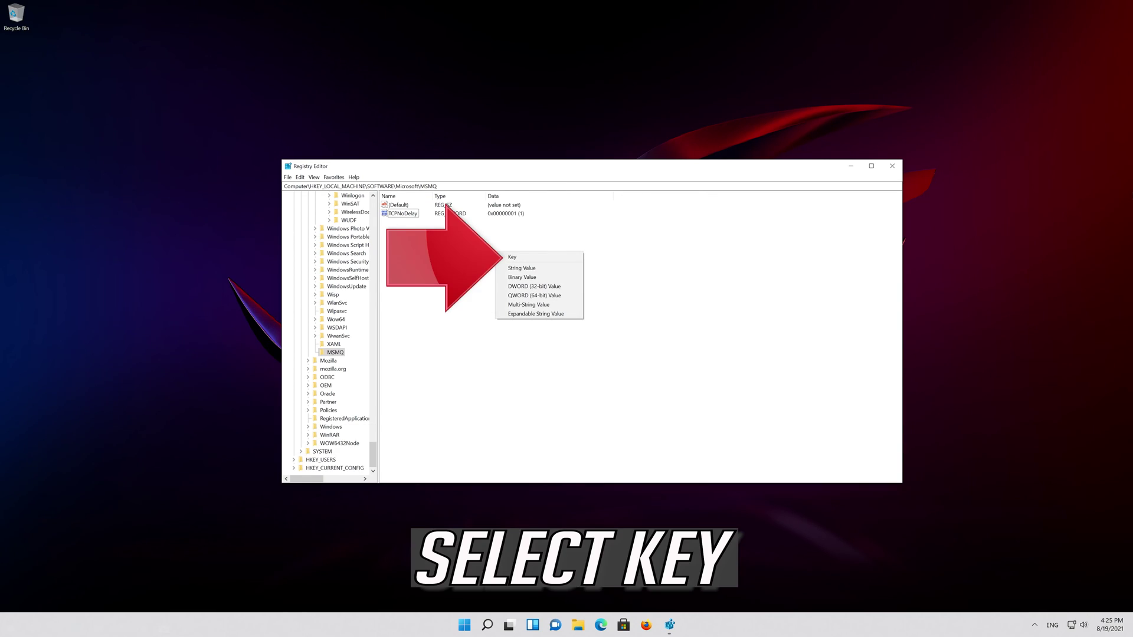
click(528, 259)
text(Pa)
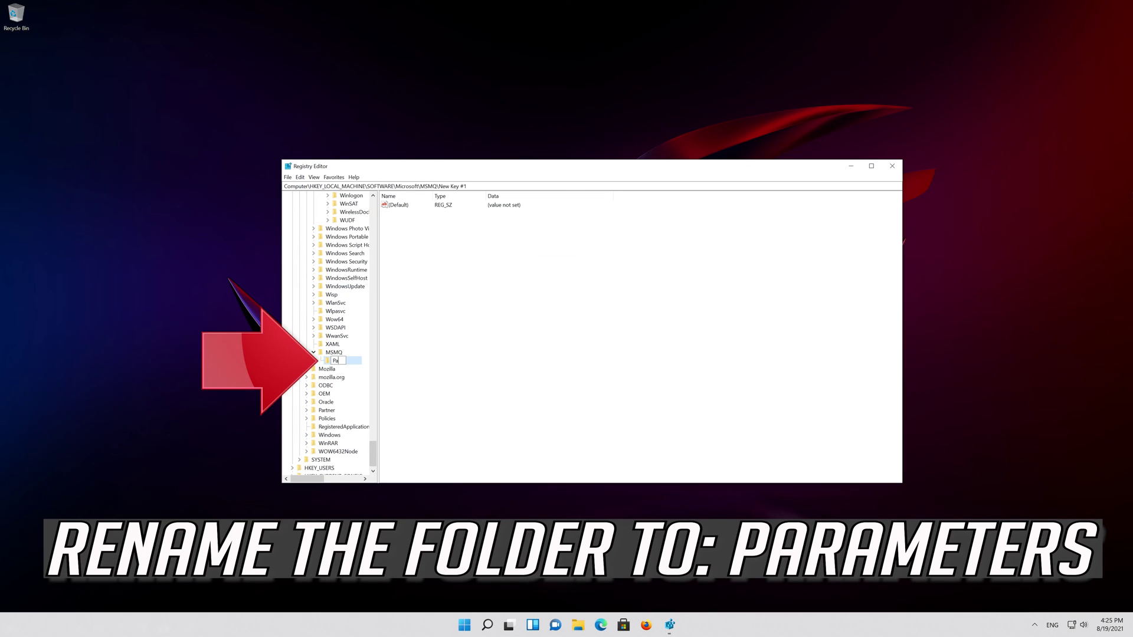
text(rameters)
key(Return)
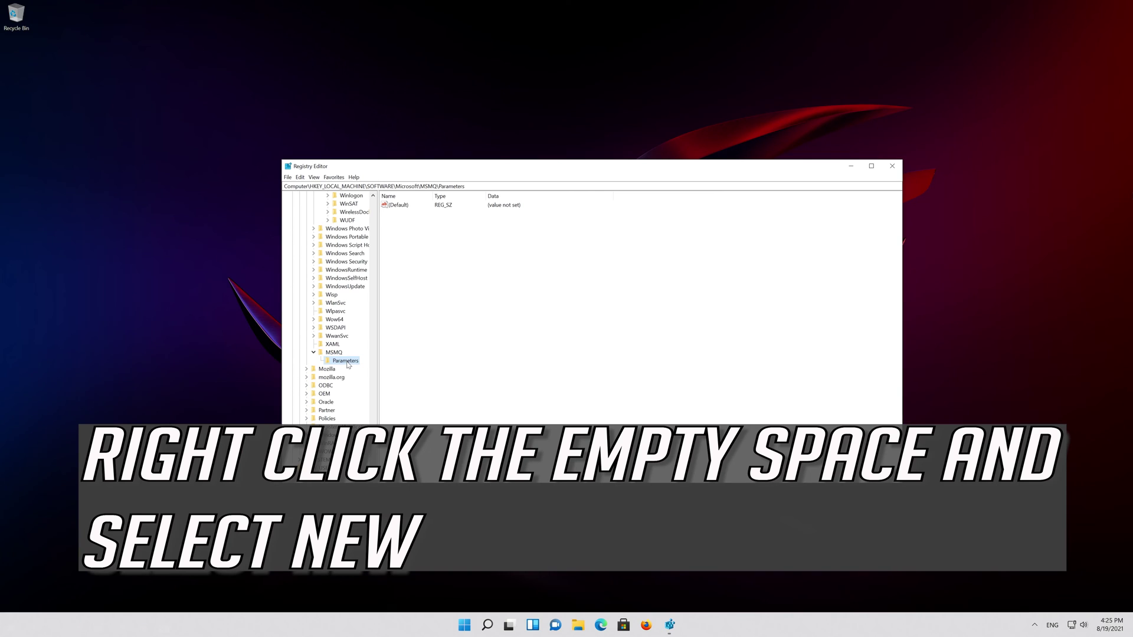
Add a DWORD (32-bit) value named TCPNoDelay to the MSMQ\Parameters key
right_click(462, 239)
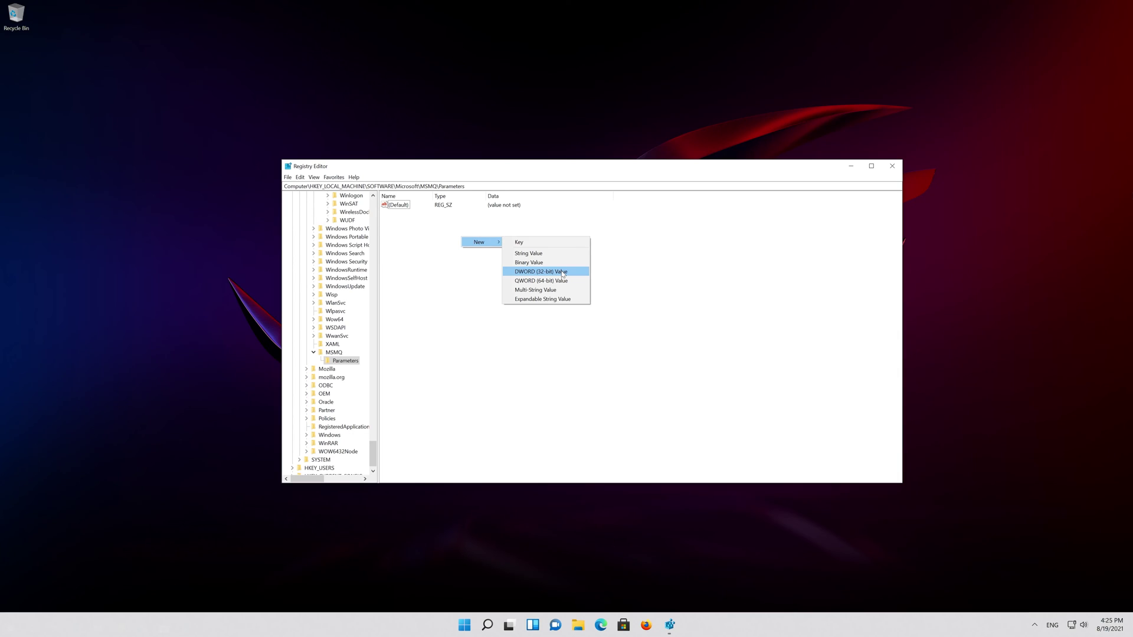
click(563, 273)
text(TCPN)
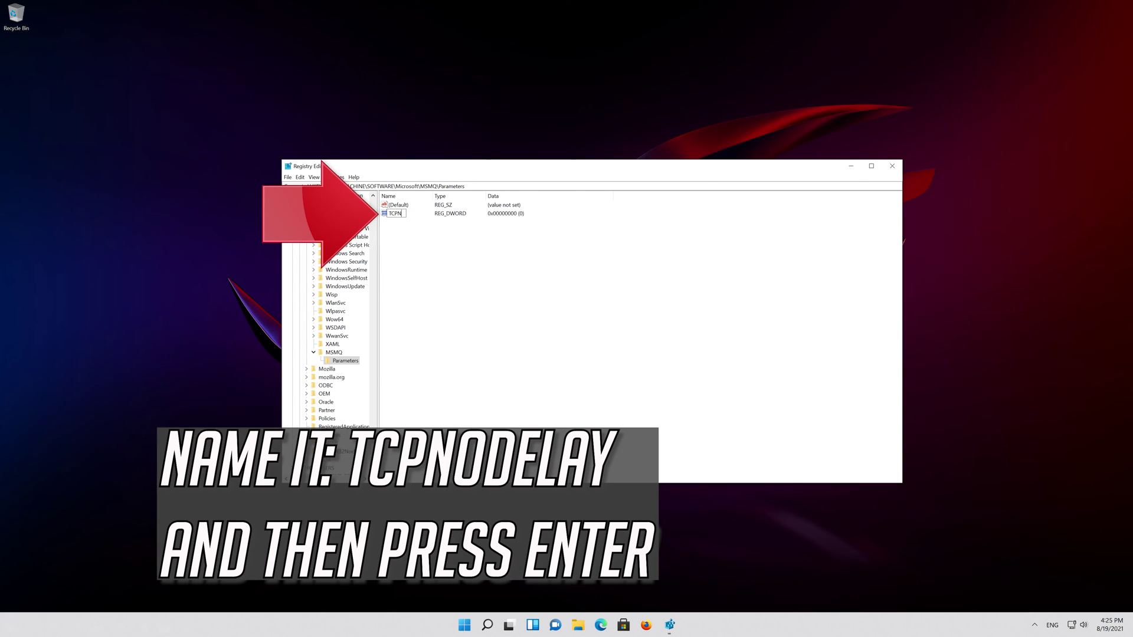
text(oDelay)
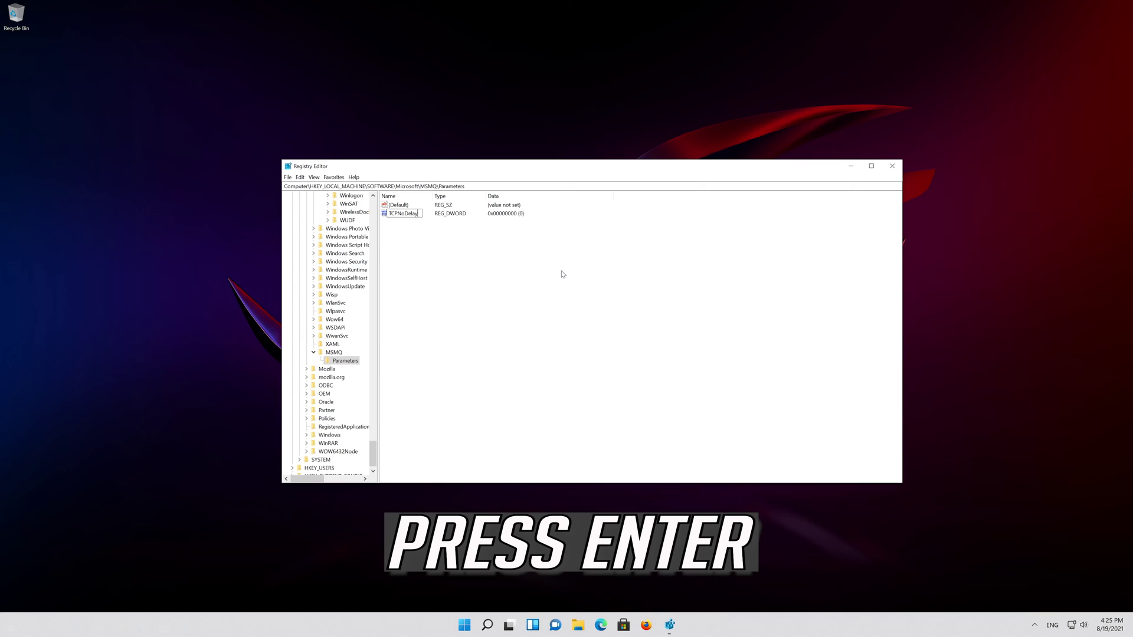
key(Return)
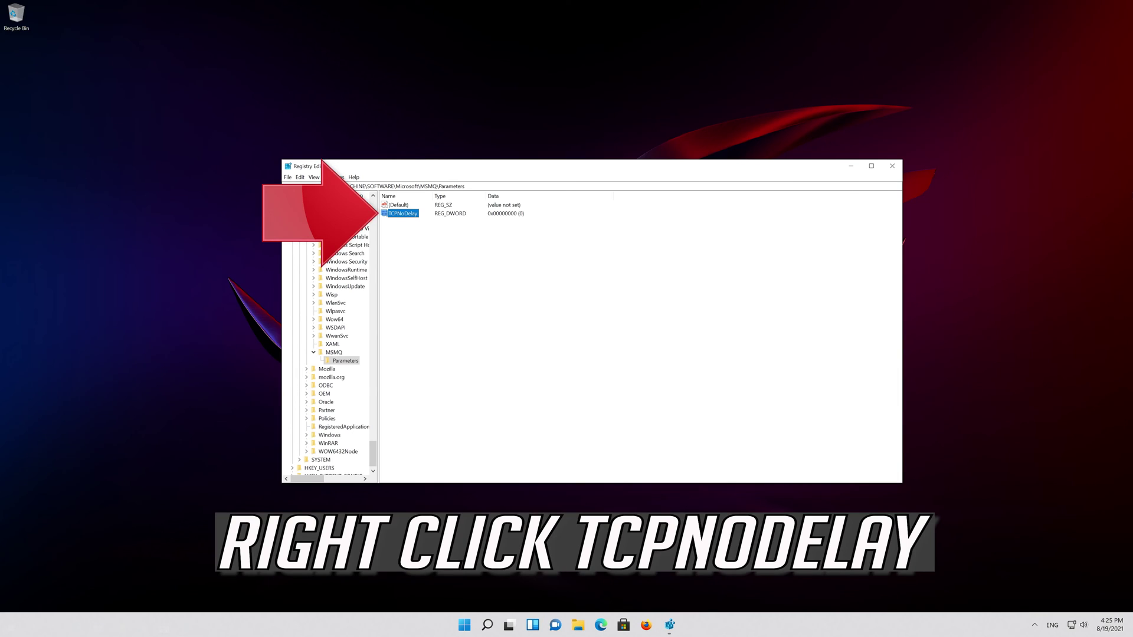
Set the value data of TCPNoDelay in the MSMQ\Parameters key to 1
right_click(408, 213)
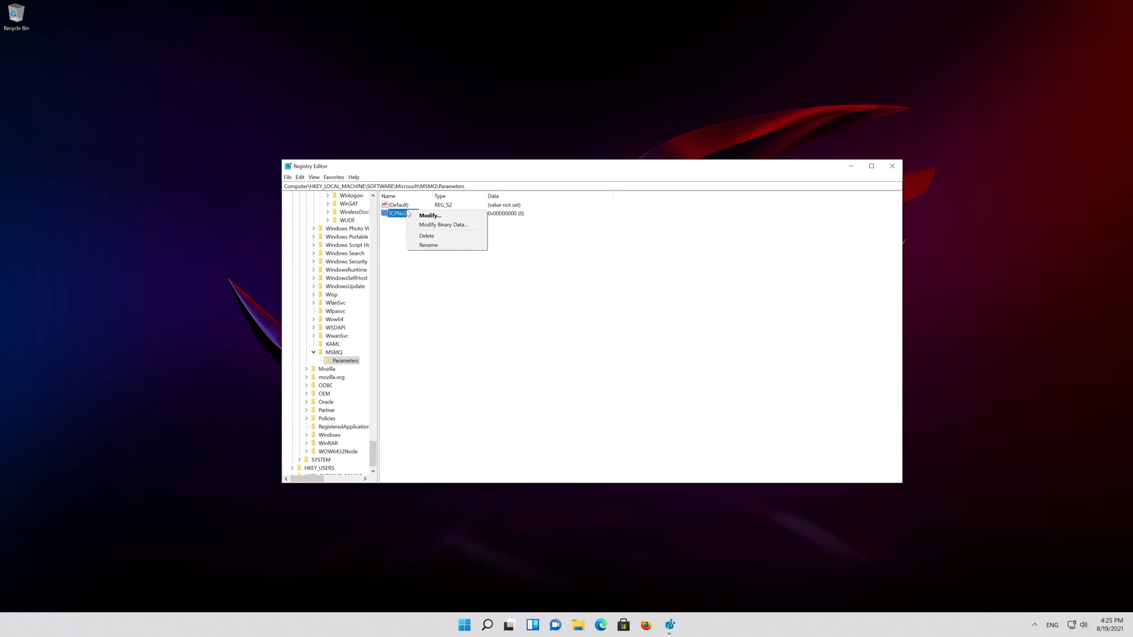
click(449, 217)
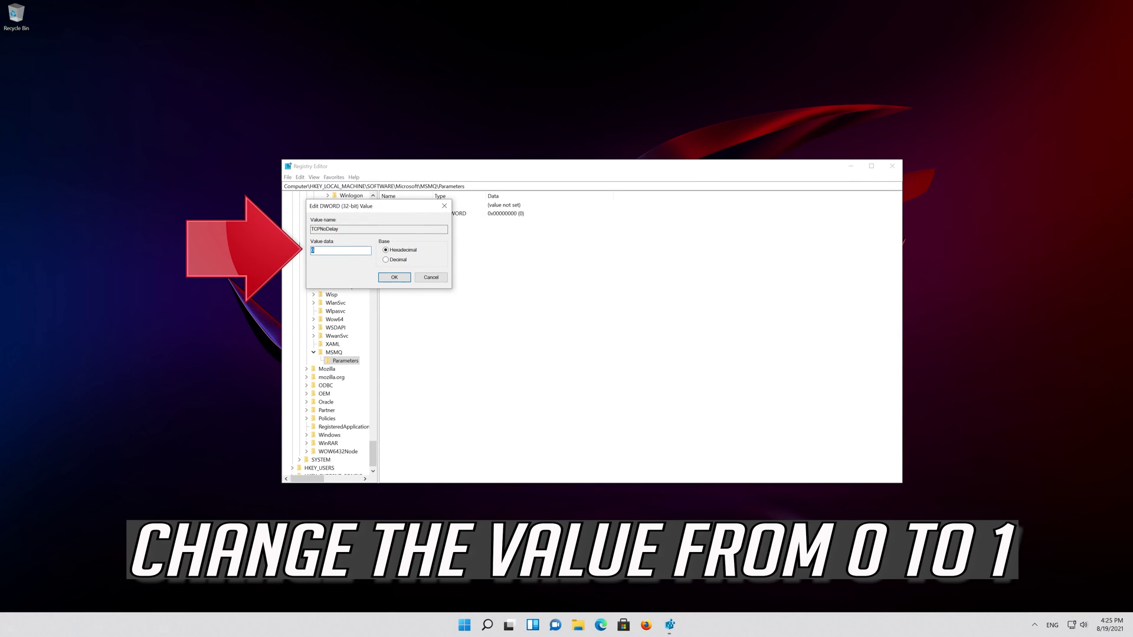
text(1)
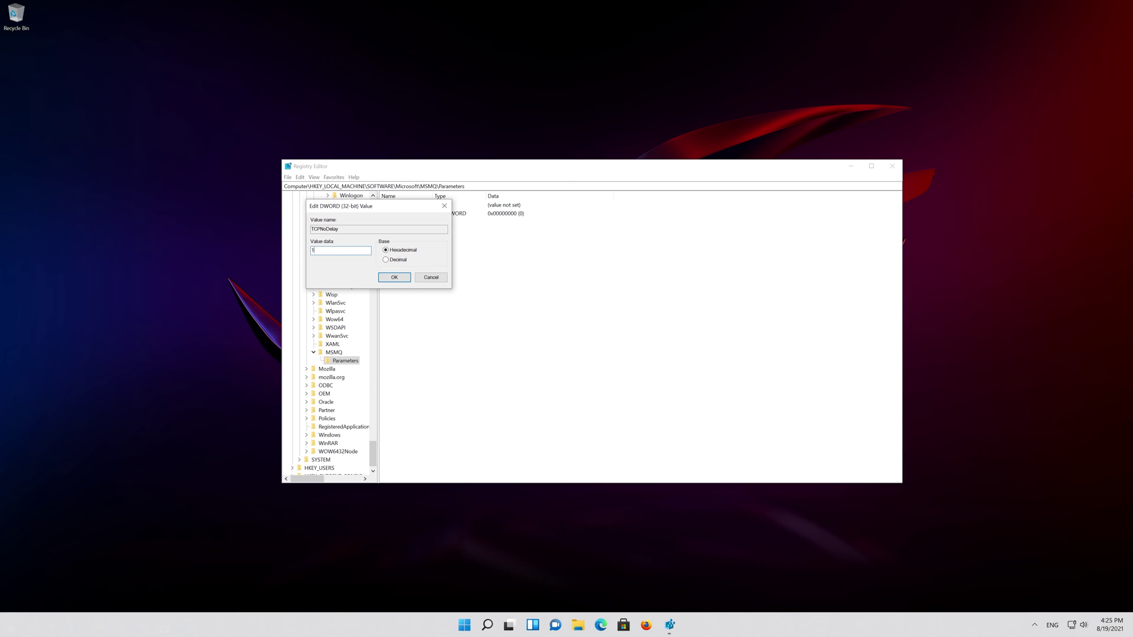
click(394, 277)
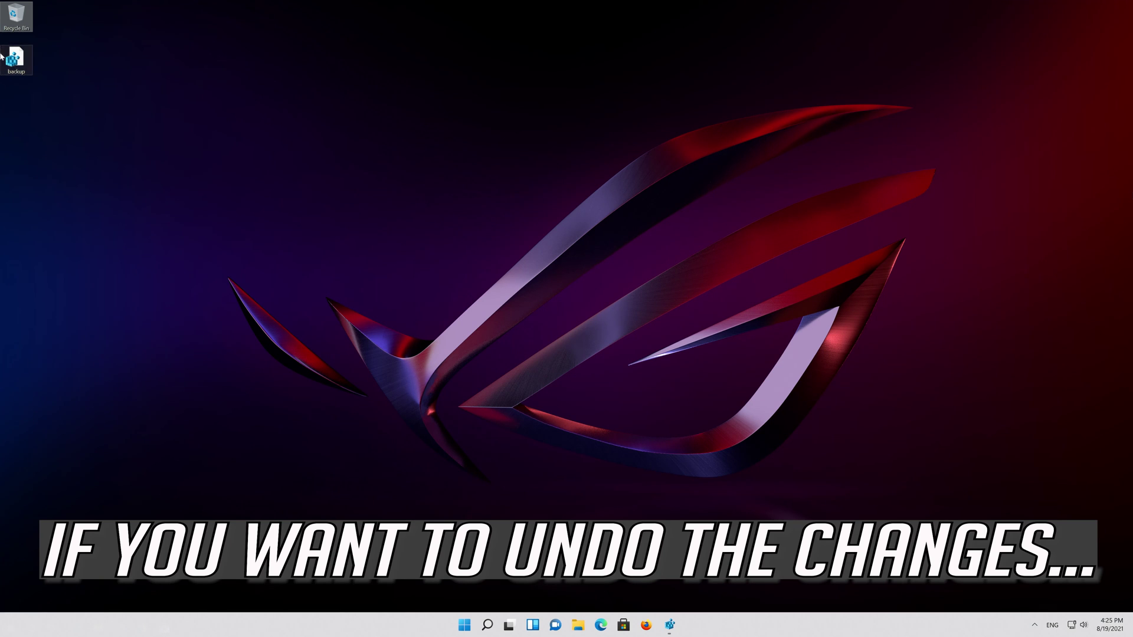
Import the backup registry file from the desktop to restore the registry, allowing Registry Editor to make changes and accepting the import
double_click(26, 60)
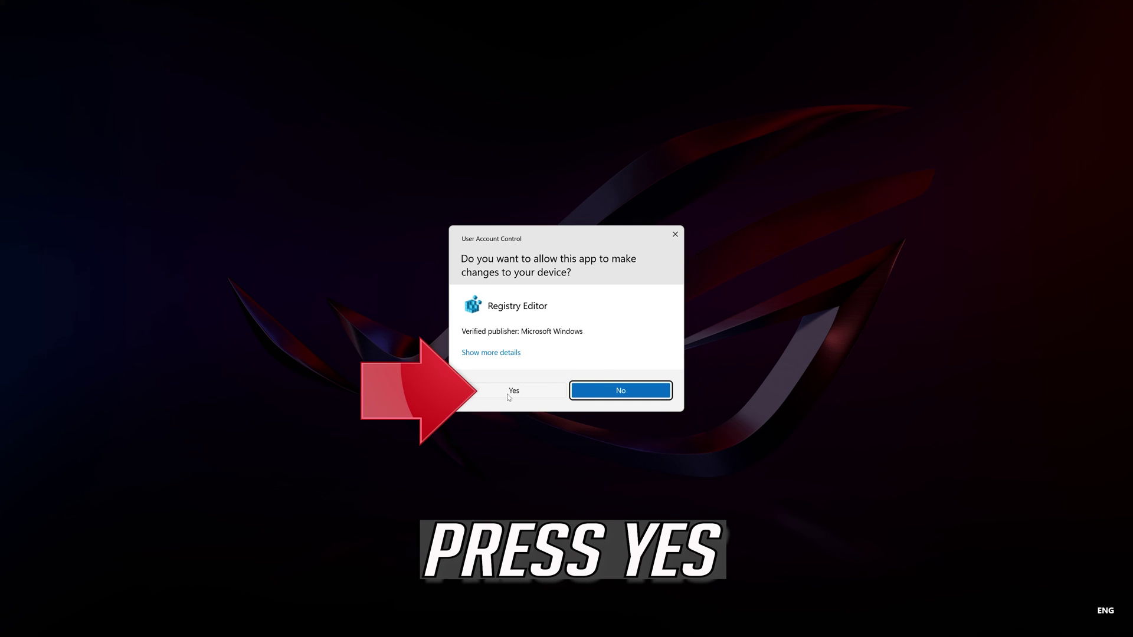
click(514, 392)
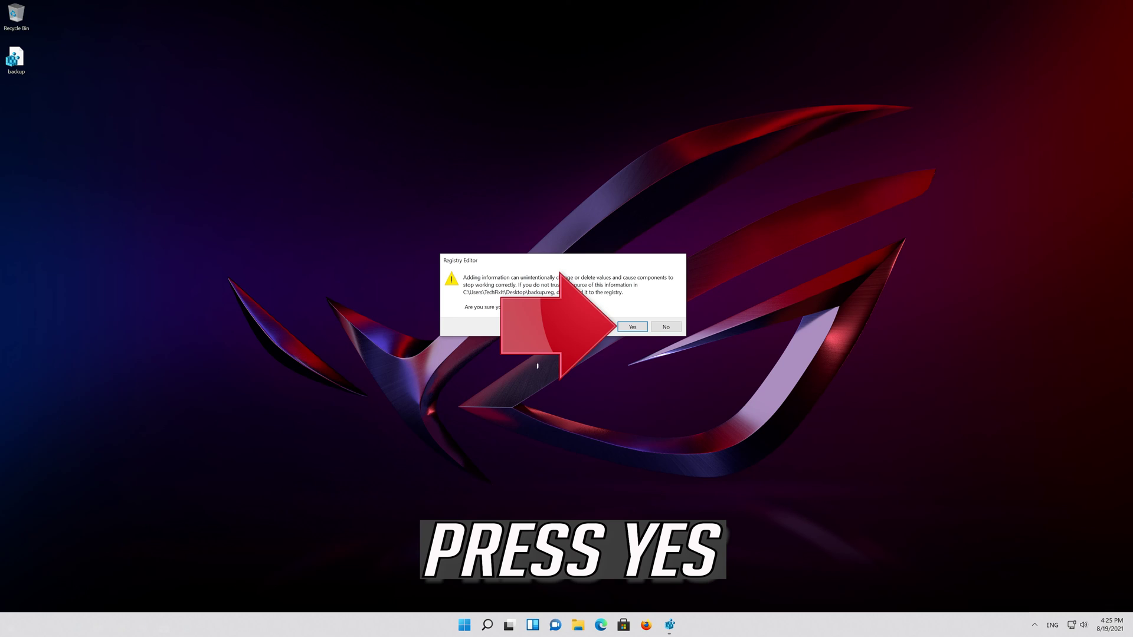
click(633, 328)
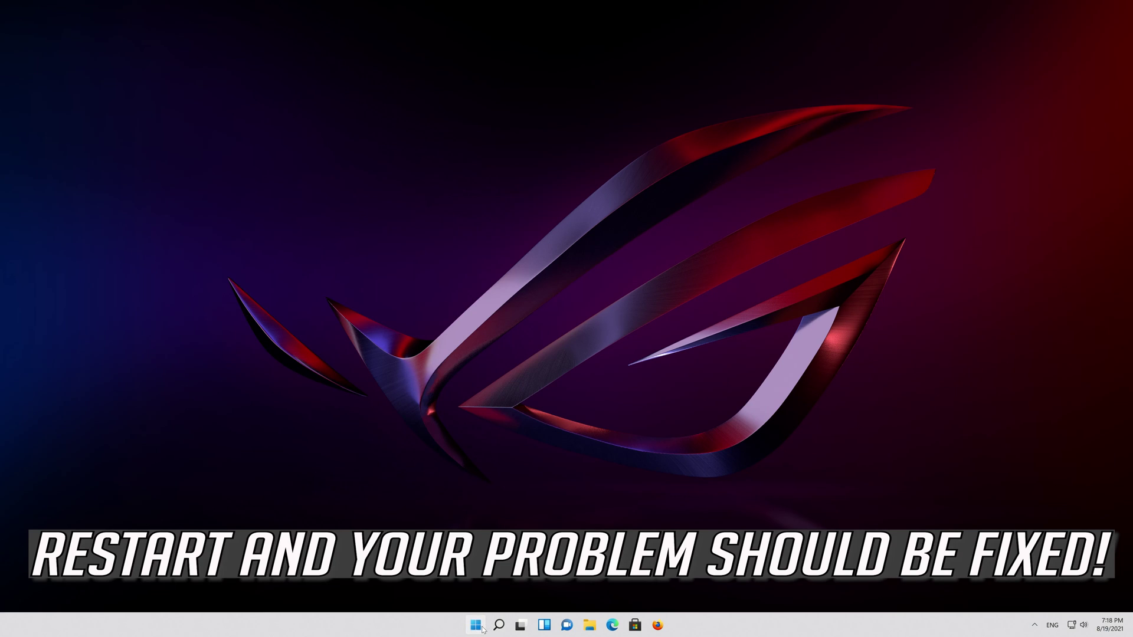